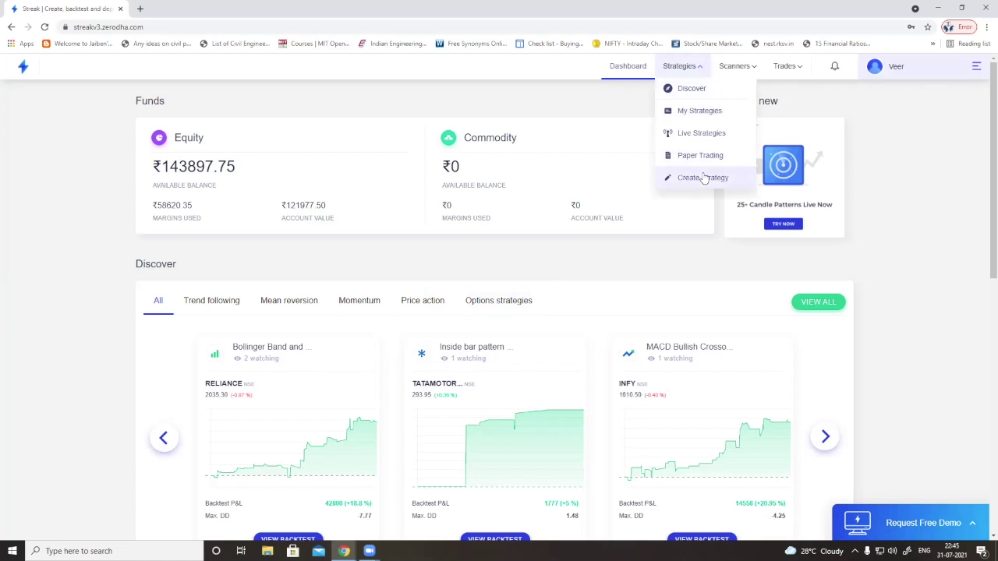
Step: Start a new strategy with NIFTY 50 INDICES as the scrip and a 5 Minutes candle interval
left_click(704, 179)
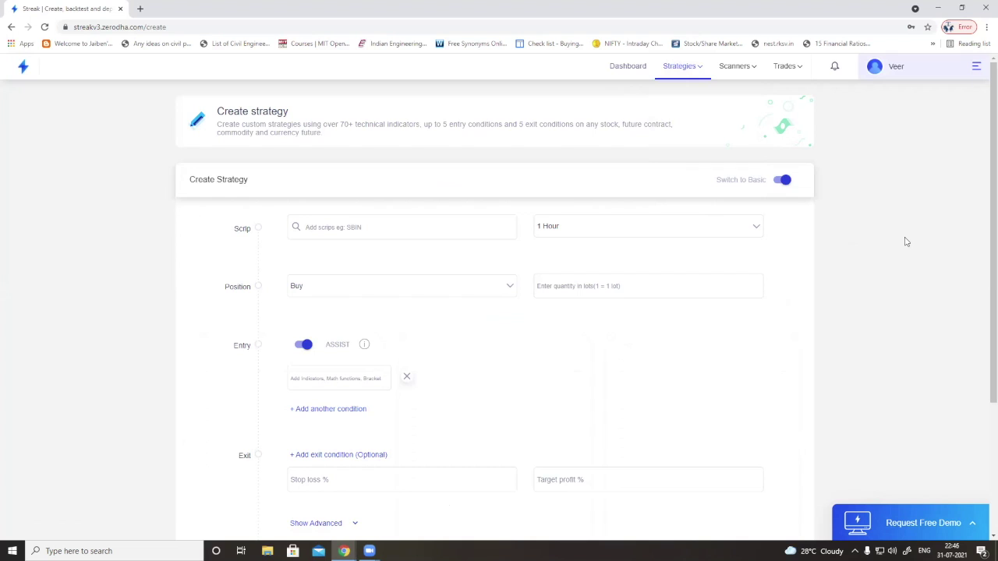
left_click(365, 227)
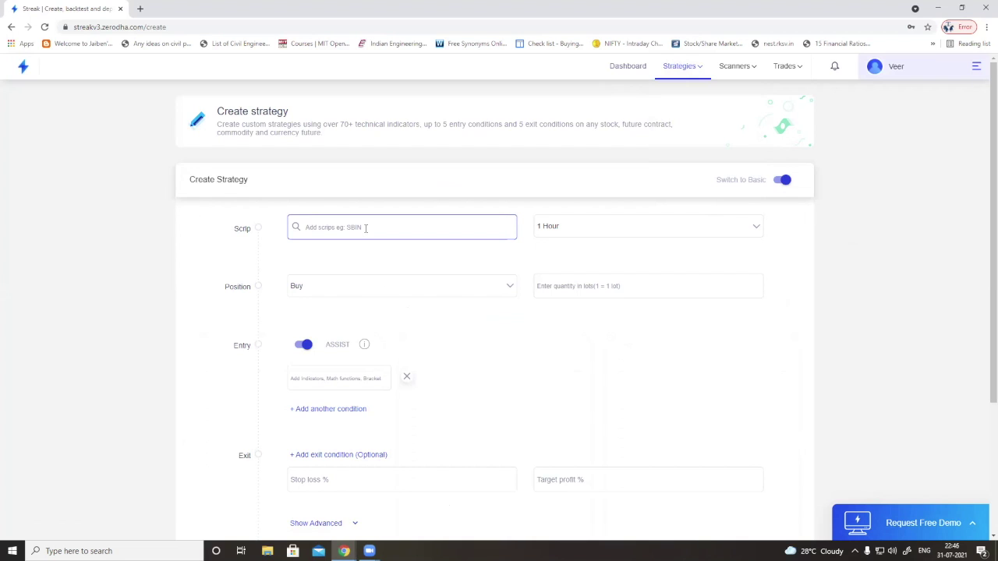
type("nifty 50")
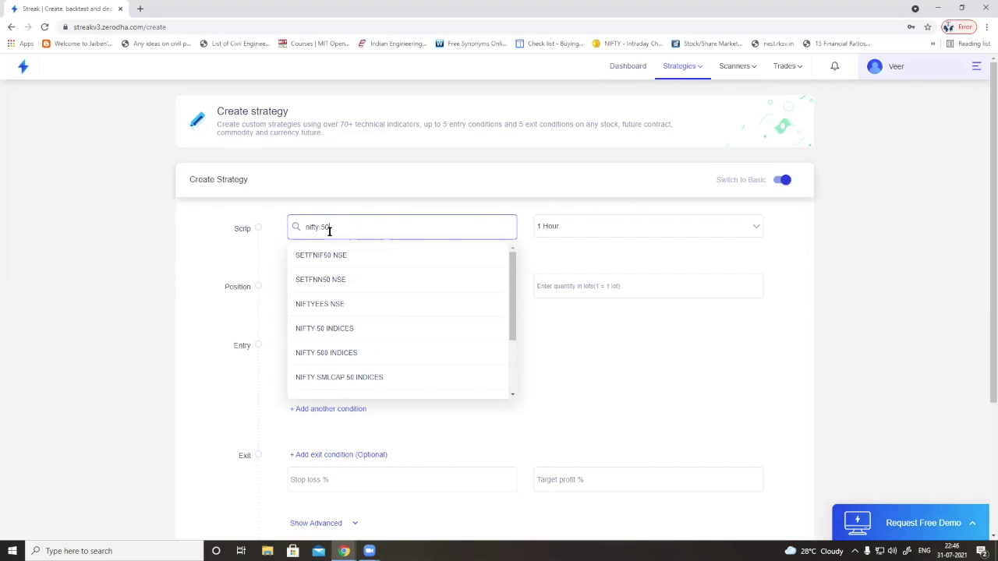
left_click(345, 329)
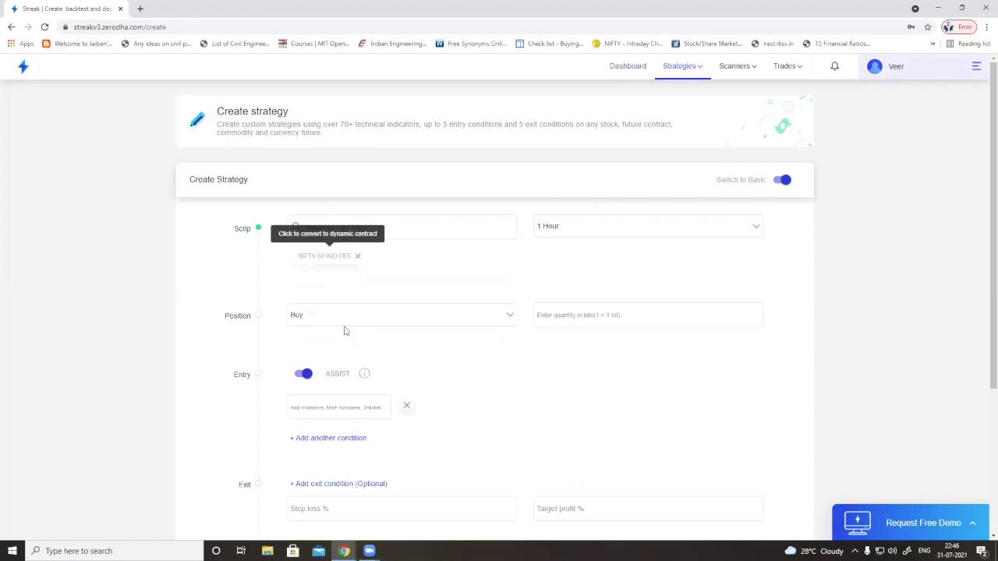
left_click(718, 227)
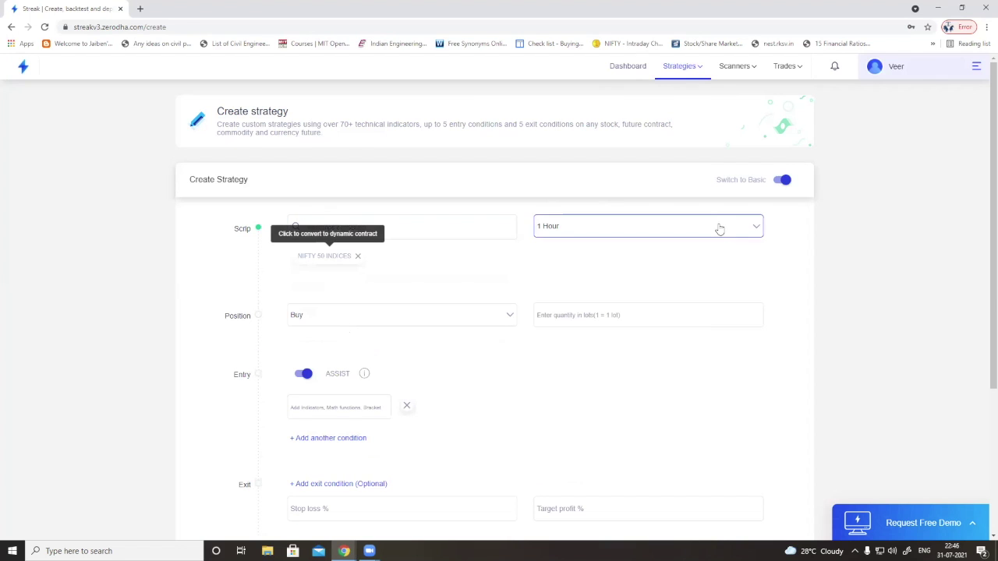
left_click(563, 300)
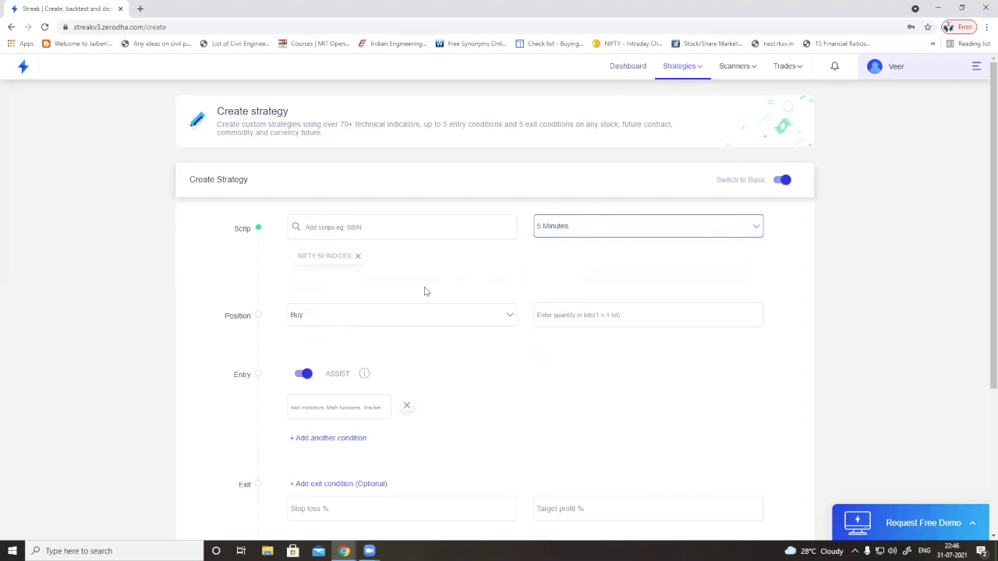
Step: Convert the NIFTY 50 scrip to a dynamic CE contract with strike offset 5 from ATM, weekly expiry and SHORT order type
left_click(335, 261)
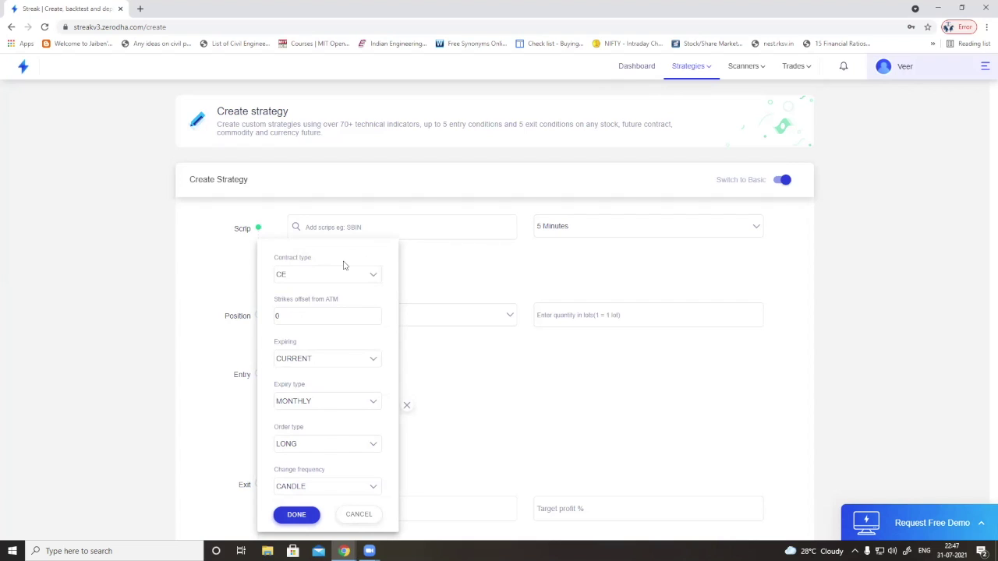
left_click(320, 315)
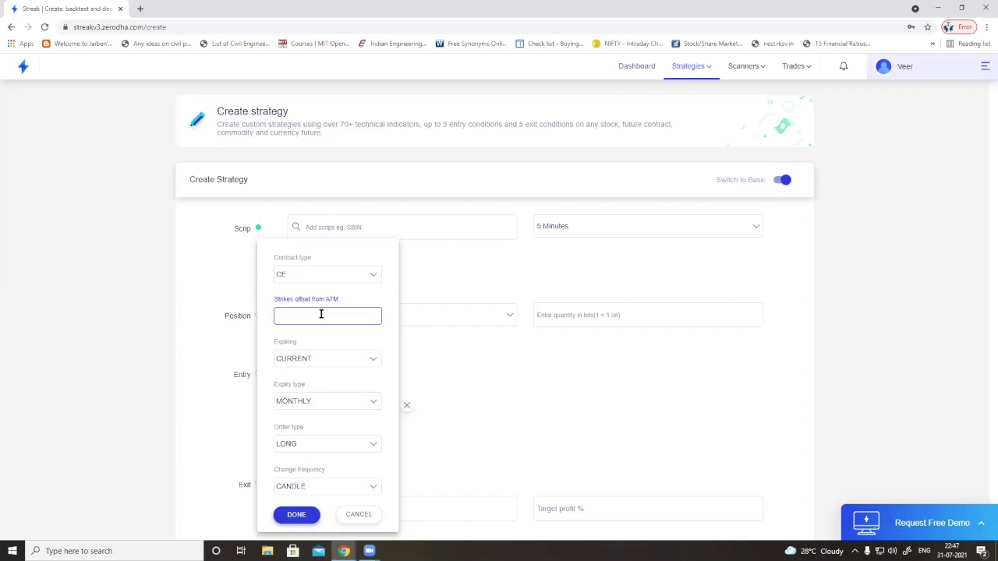
type("5")
left_click(360, 403)
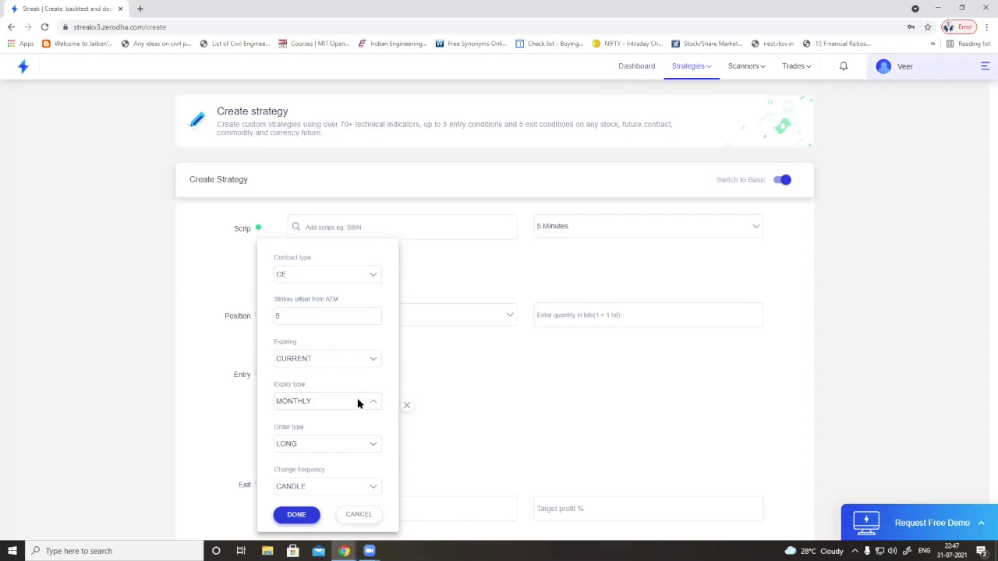
left_click(302, 447)
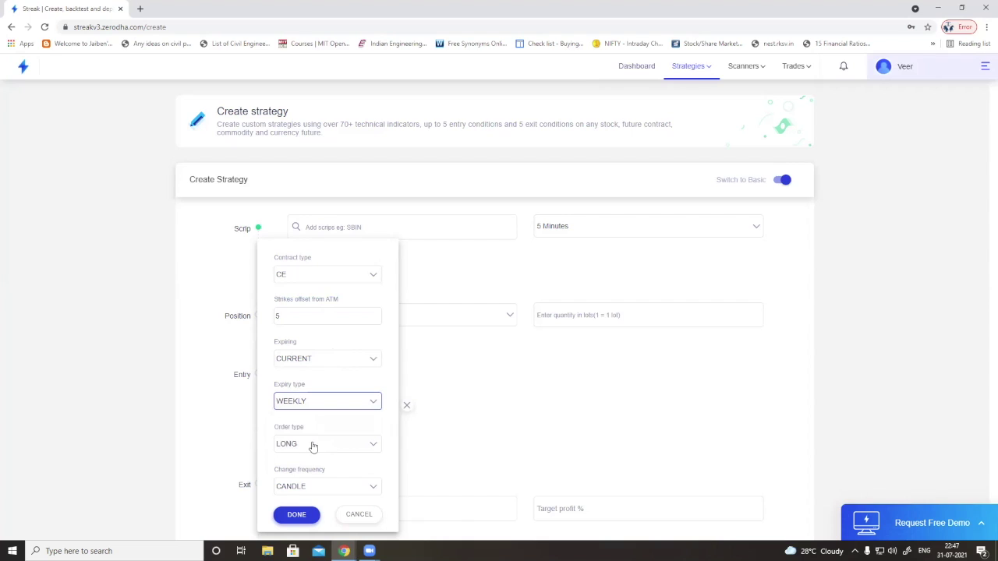
left_click(333, 446)
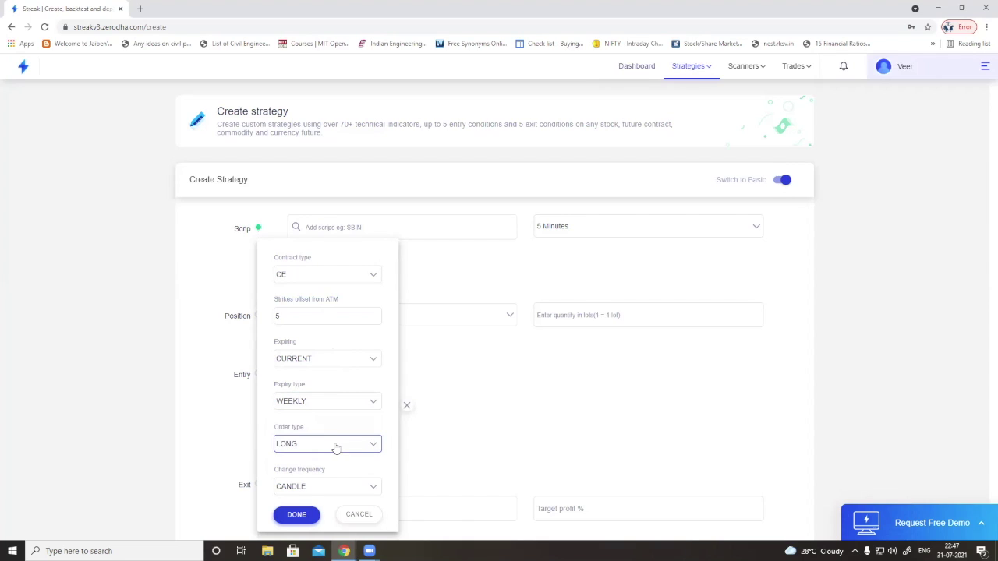
left_click(302, 492)
left_click(297, 516)
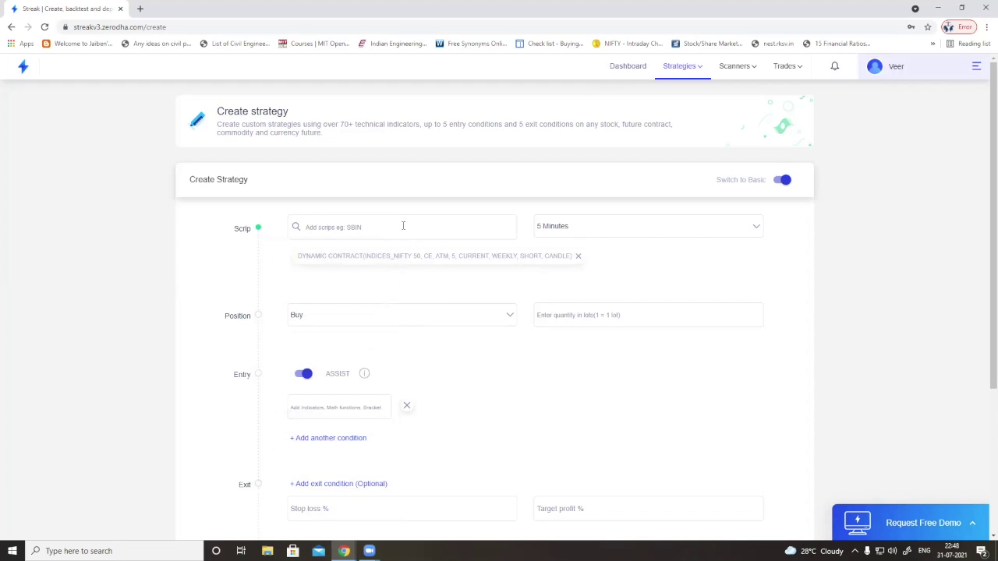
Step: Add NIFTY 50 INDICES as a second scrip beside the CE dynamic contract
left_click(403, 226)
type("nifty 50")
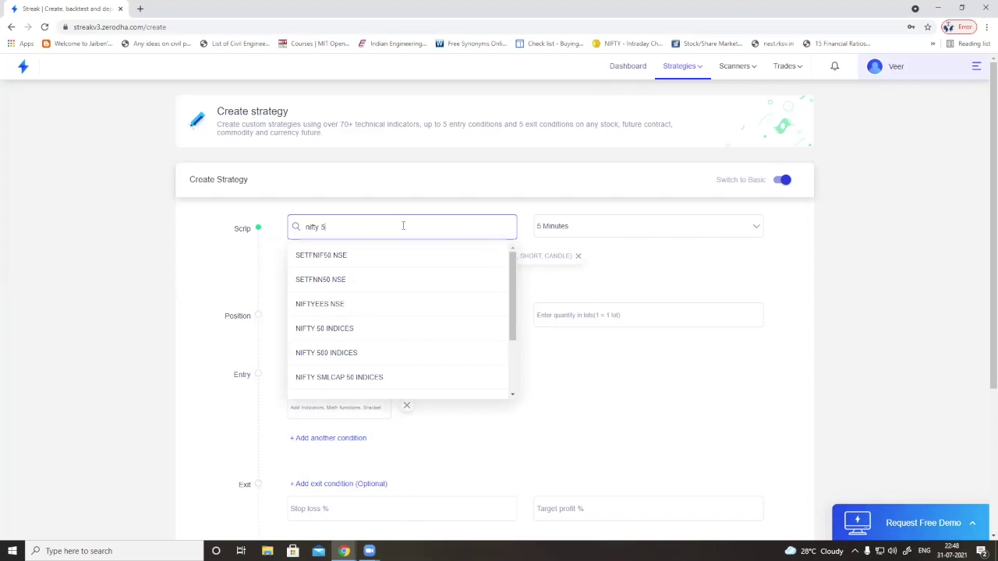
left_click(361, 330)
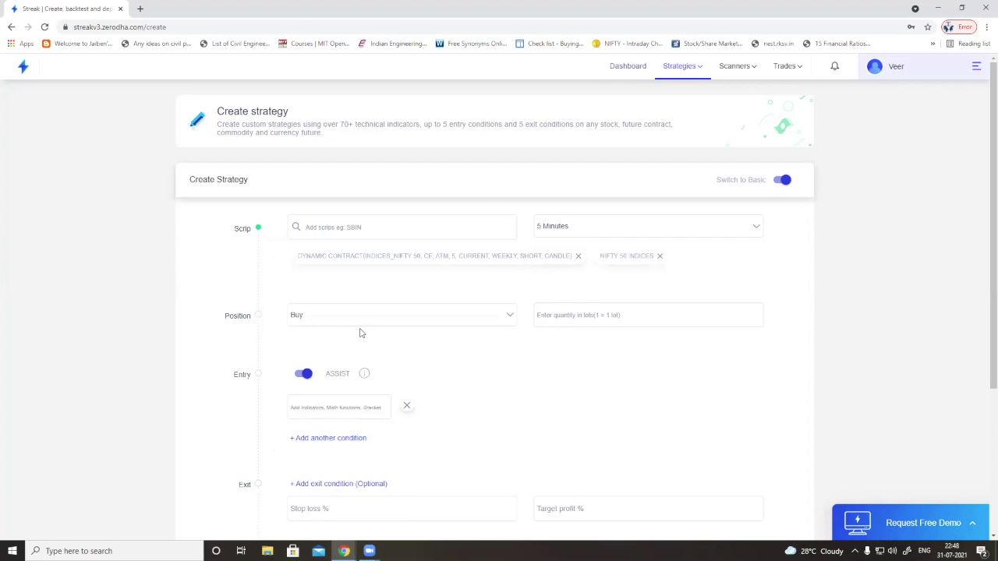
Step: Convert the second NIFTY 50 scrip to a dynamic PE contract with strike offset -5 from ATM, weekly expiry and SHORT order type
left_click(639, 262)
left_click(625, 276)
left_click(630, 322)
left_click(606, 316)
key("BackSpace")
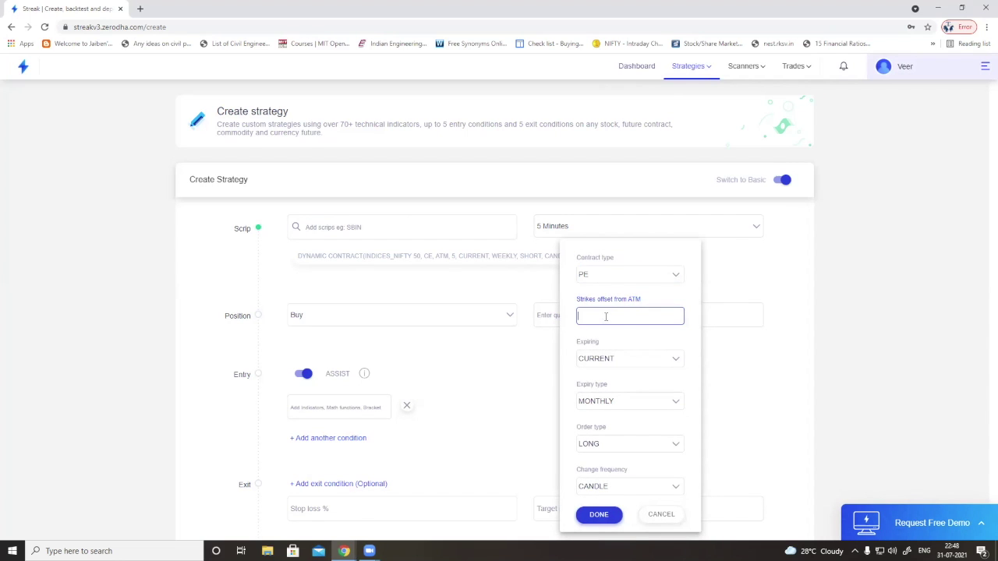
type("-5")
left_click(646, 401)
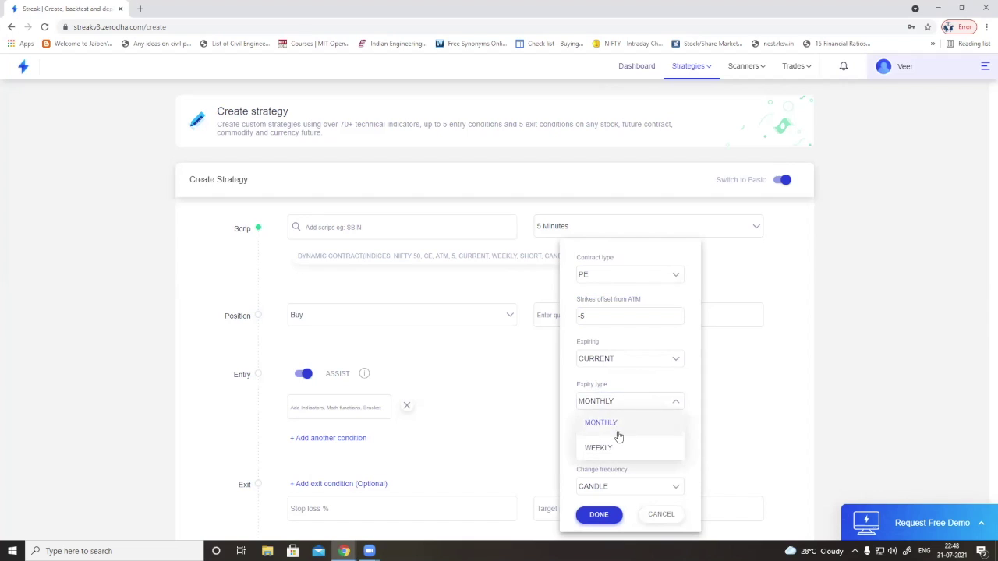
left_click(605, 447)
left_click(615, 446)
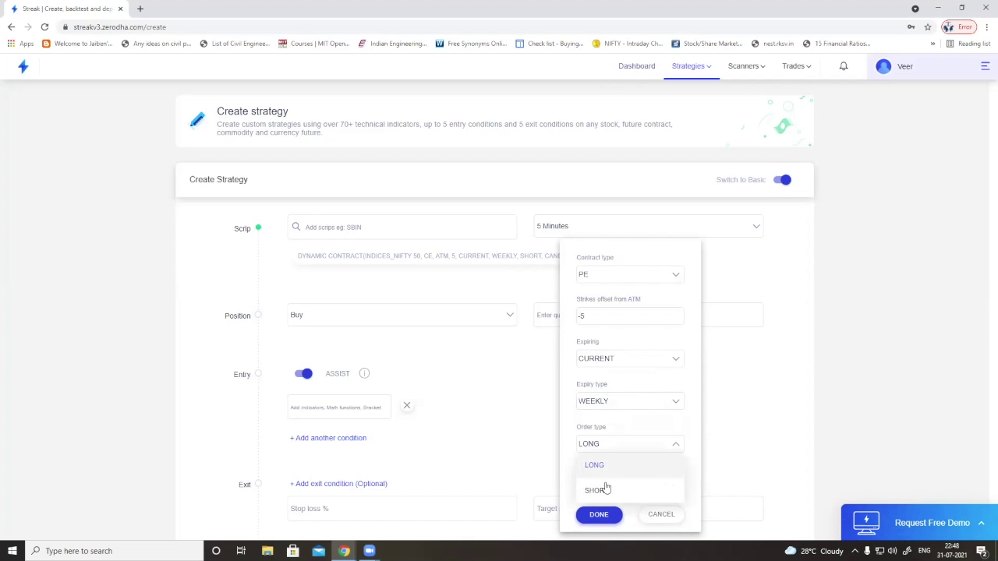
left_click(600, 490)
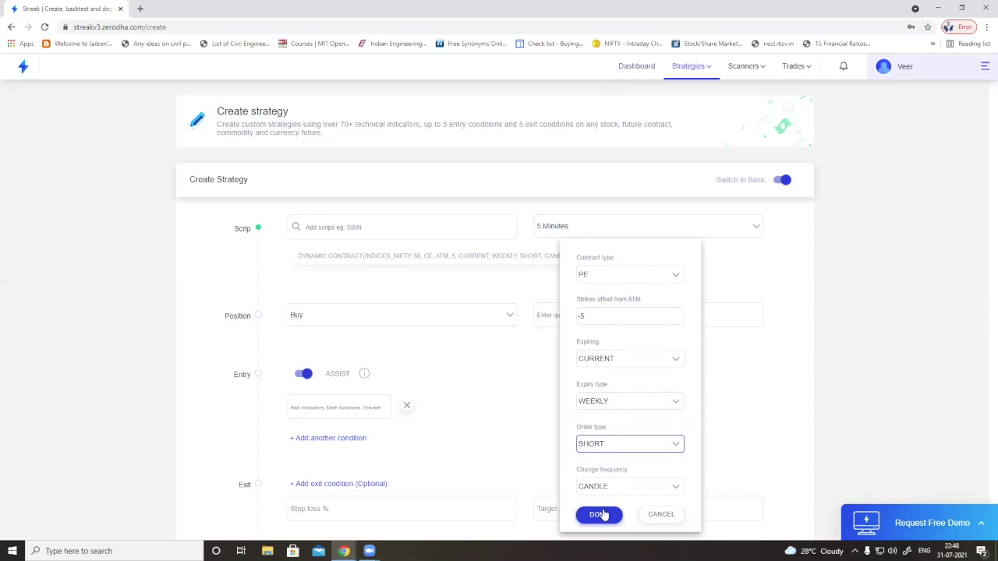
left_click(602, 515)
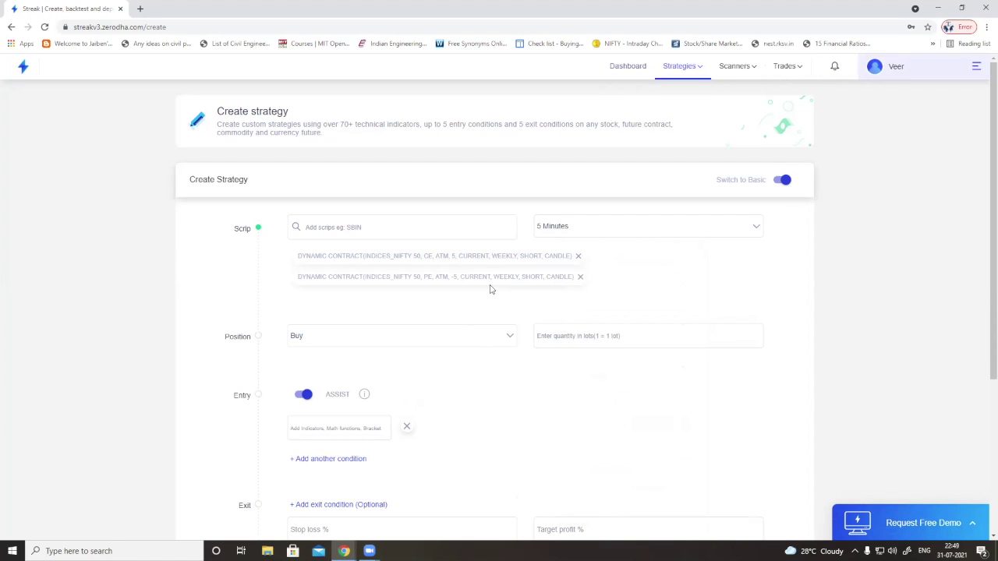
Step: Set the strategy position to Sell with a quantity of 1 lot
left_click(351, 342)
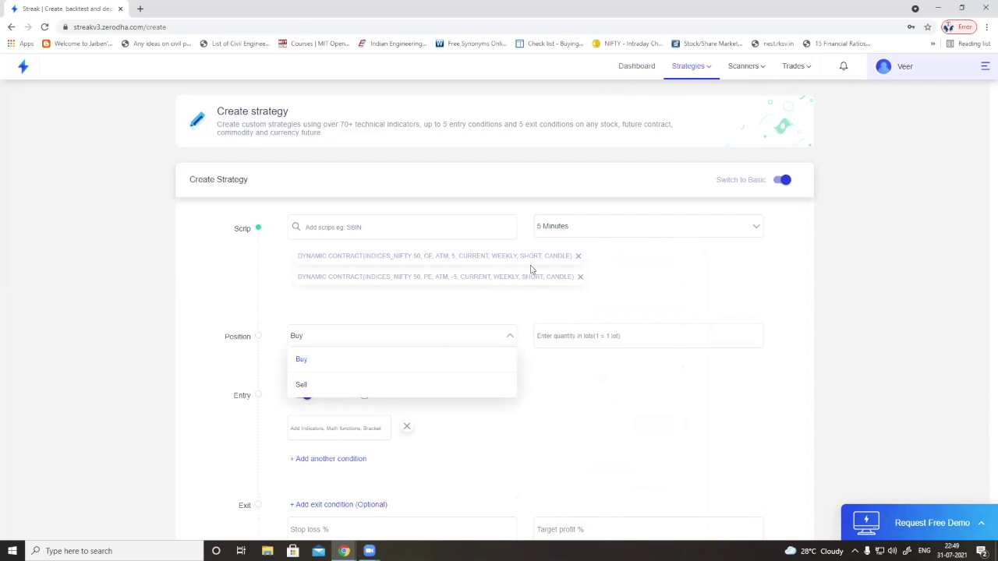
left_click(300, 386)
left_click(594, 336)
type("1")
left_click(585, 387)
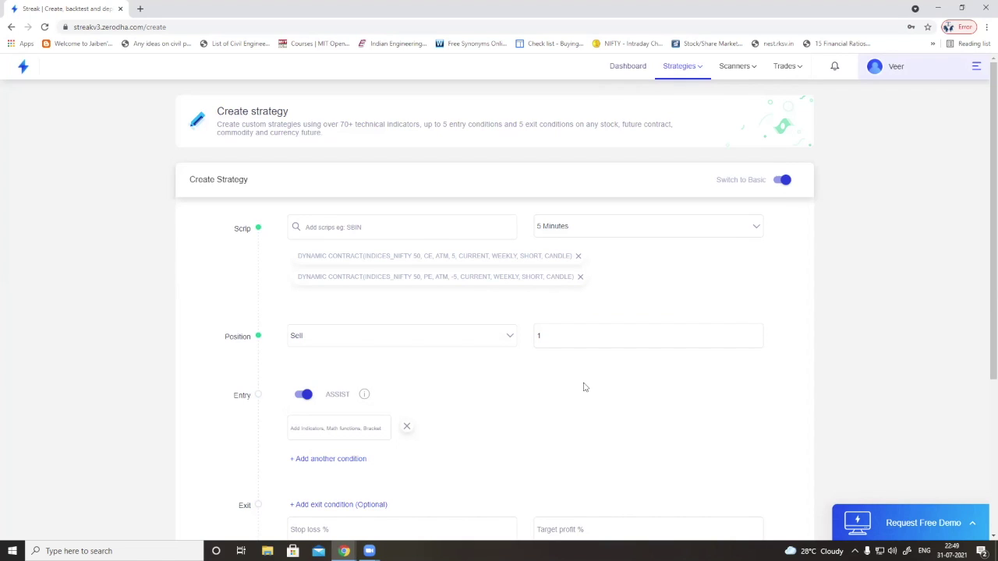
Step: Turn off the entry's Assist option and choose the Nth candle indicator for the first entry condition
left_click(301, 396)
left_click(313, 426)
type("r")
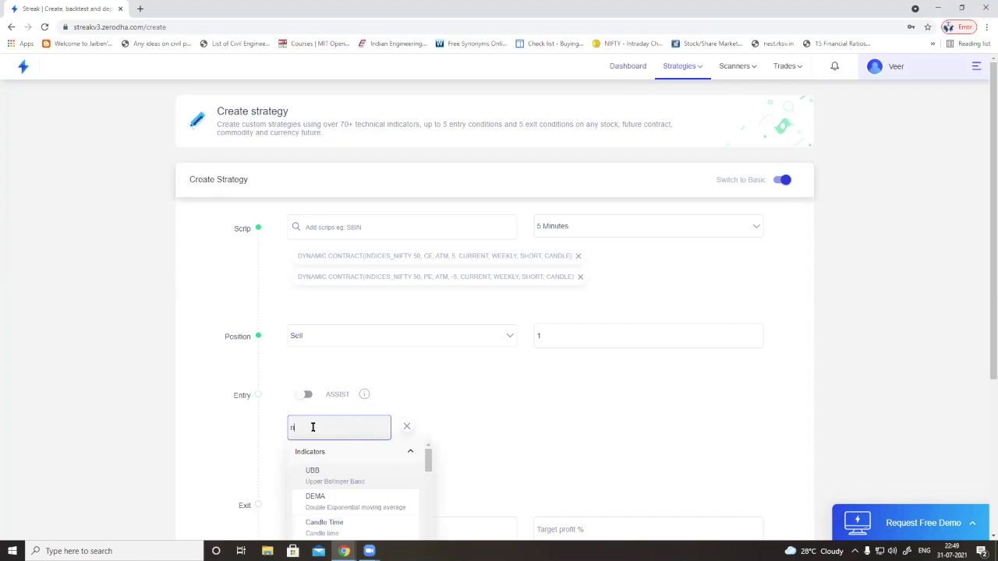
type("th")
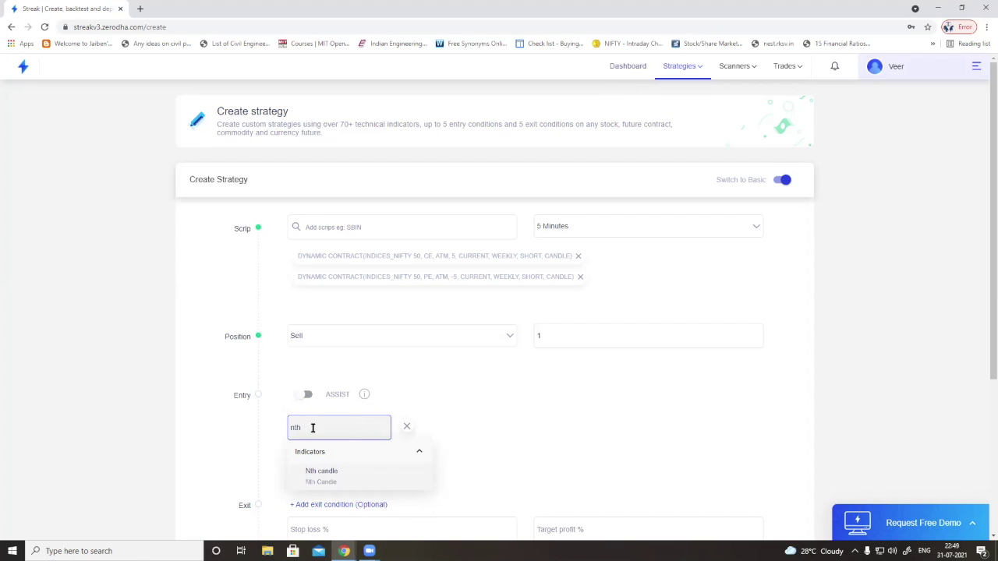
left_click(334, 472)
Step: Configure the Nth candle indicator with field Close, range 5min and num 3
scroll(407, 463, "down", 2)
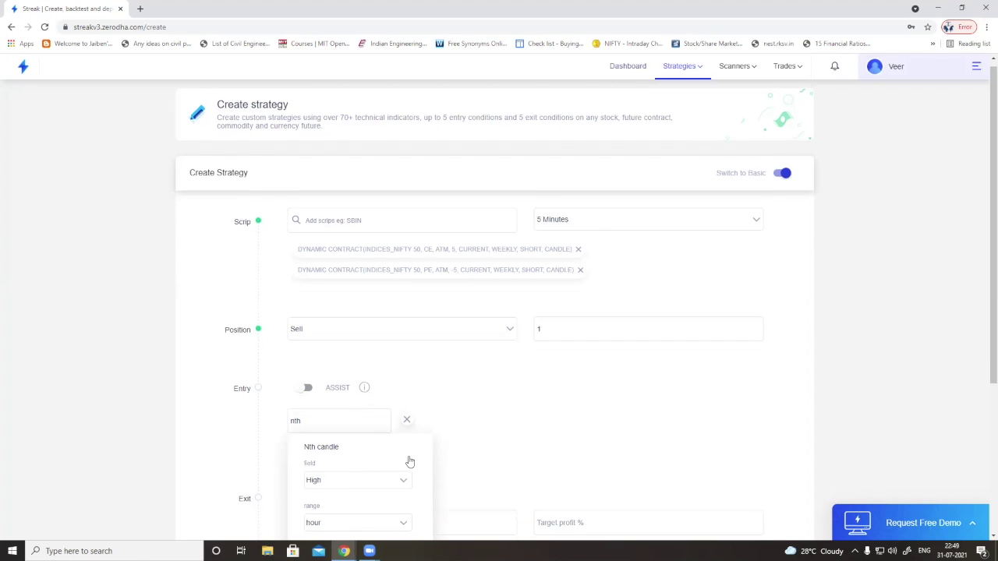
left_click(390, 389)
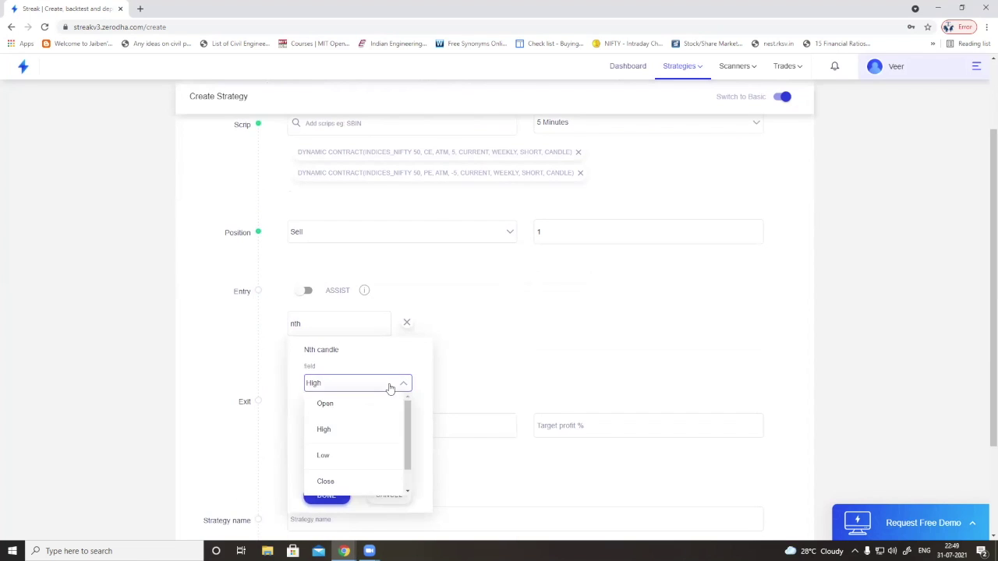
left_click(325, 479)
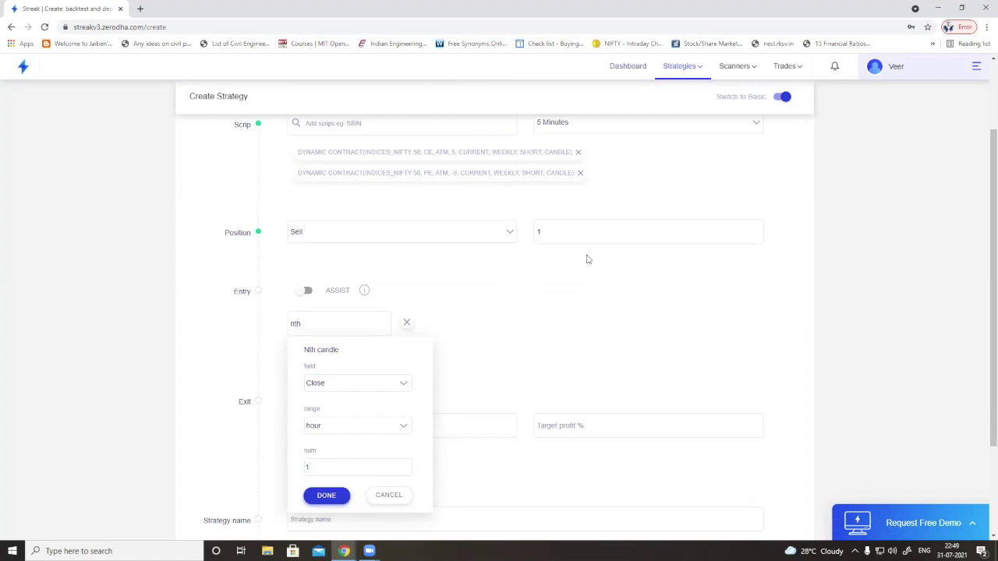
scroll(590, 257, "up", 2)
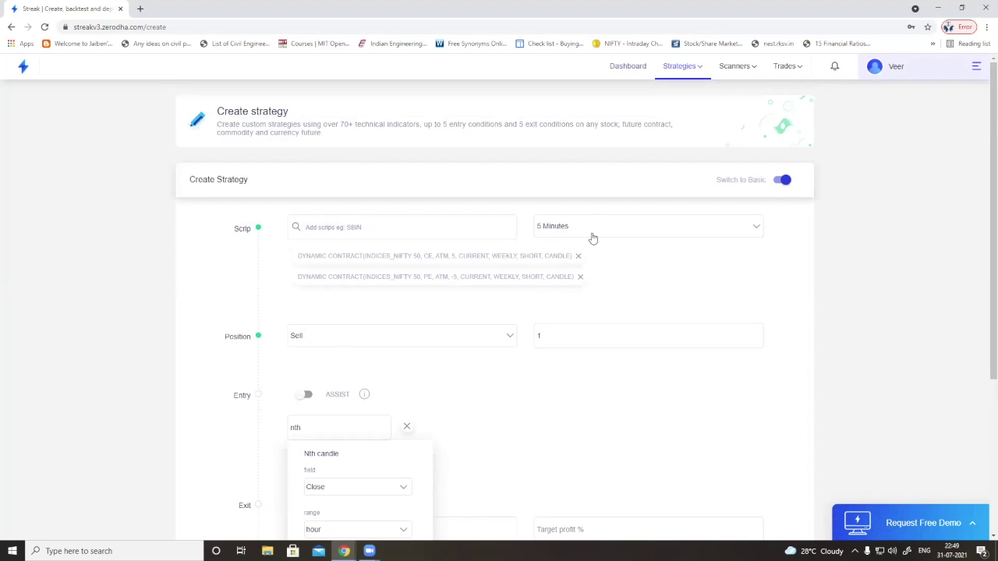
scroll(591, 238, "down", 2)
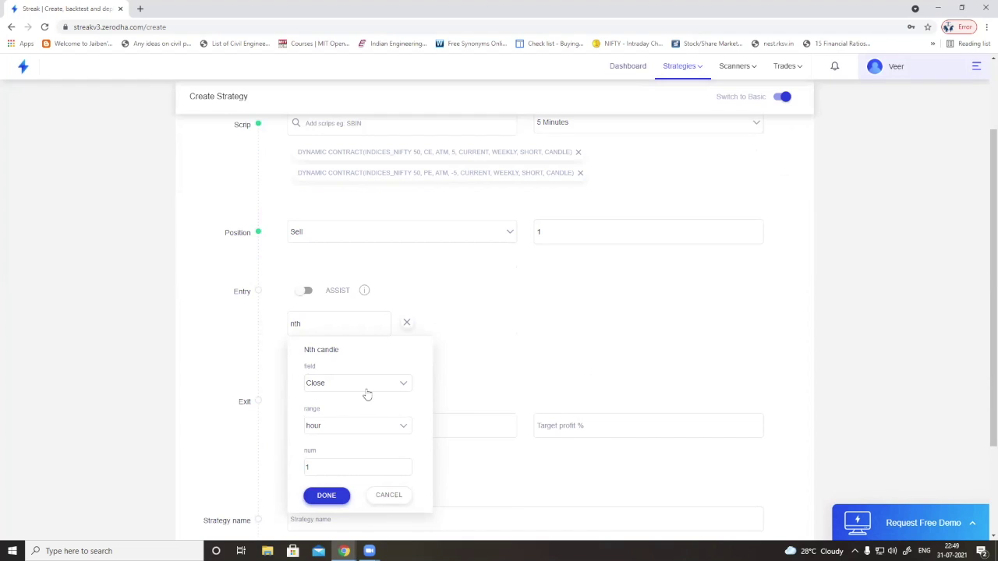
left_click(350, 426)
left_click(337, 444)
left_click(326, 467)
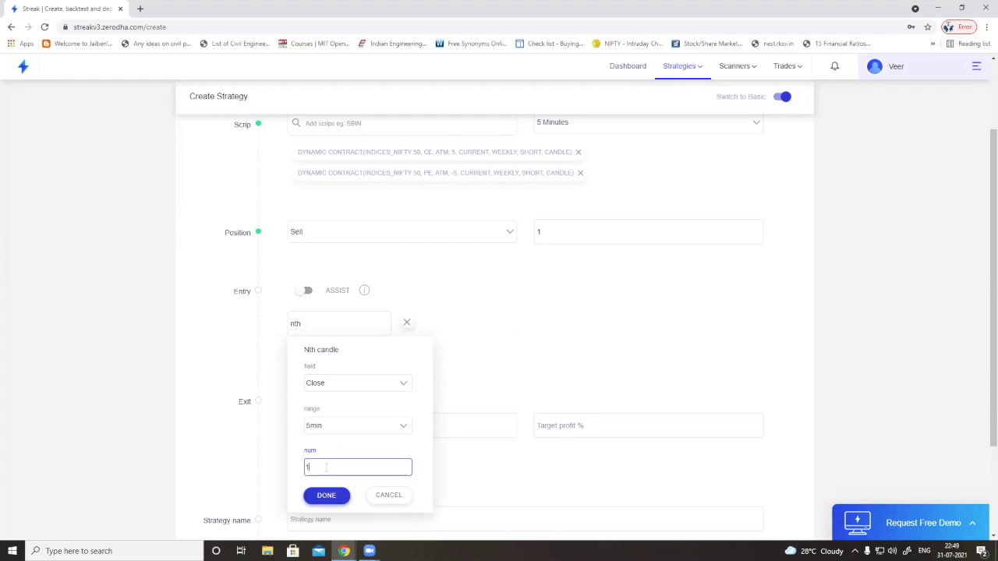
type("3")
left_click(335, 499)
Step: Complete the entry condition so the Nth candle close is higher than the number 0.0
left_click(384, 322)
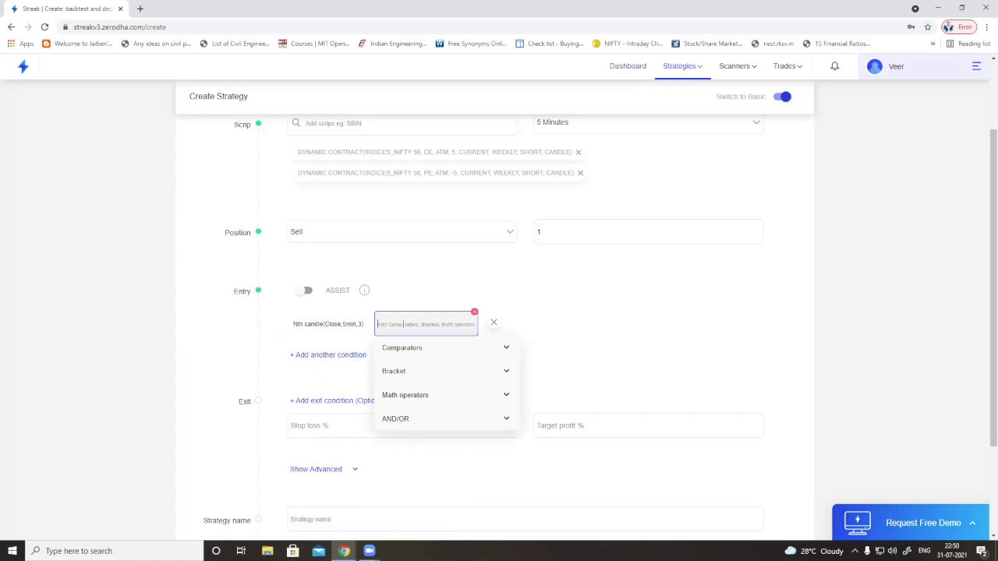
type("hi")
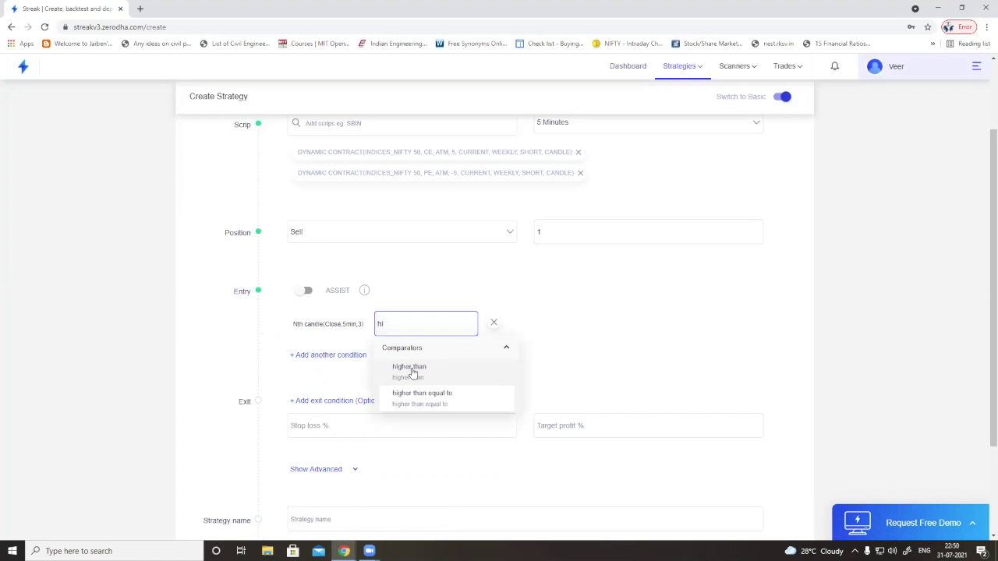
left_click(408, 372)
left_click(438, 320)
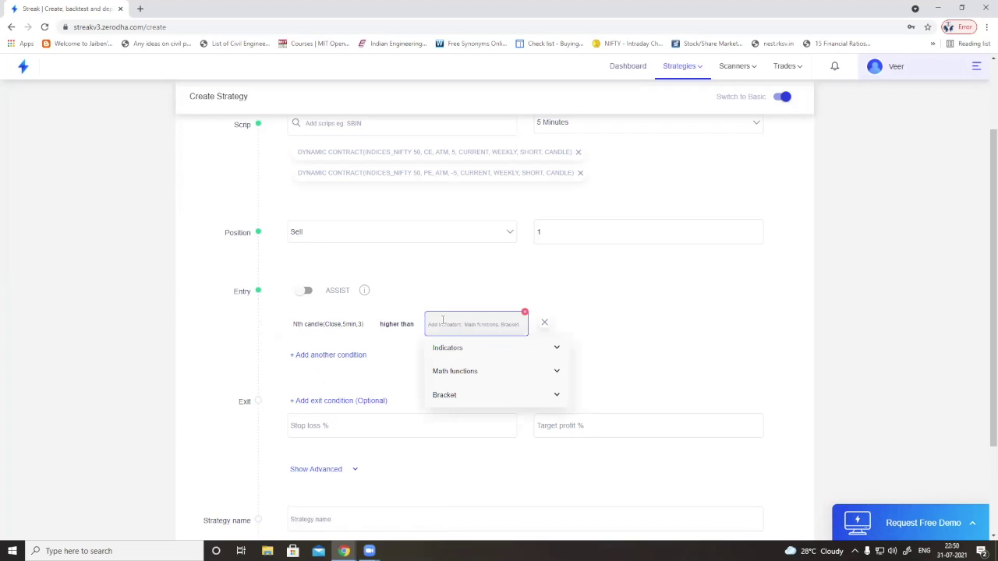
type("num")
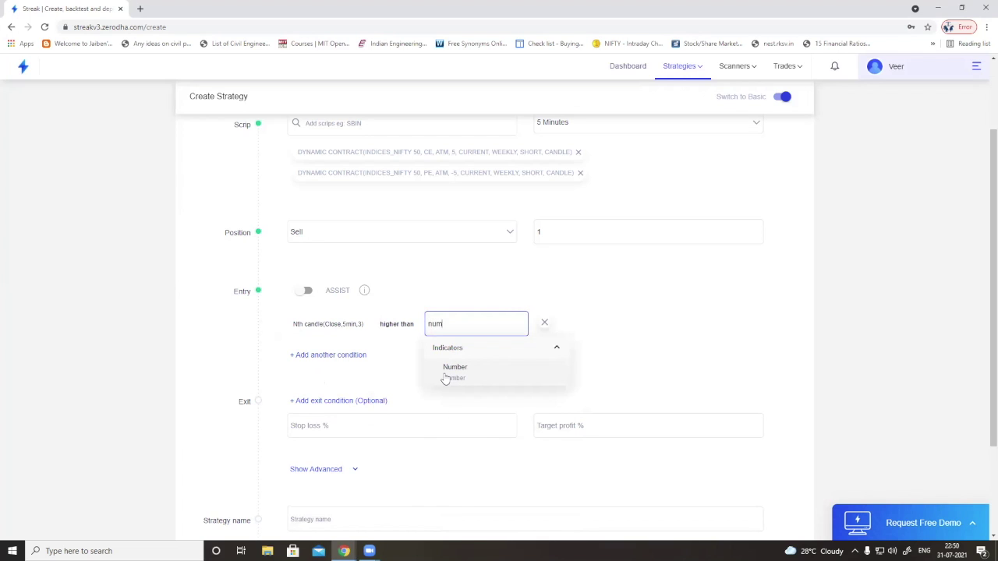
left_click(456, 375)
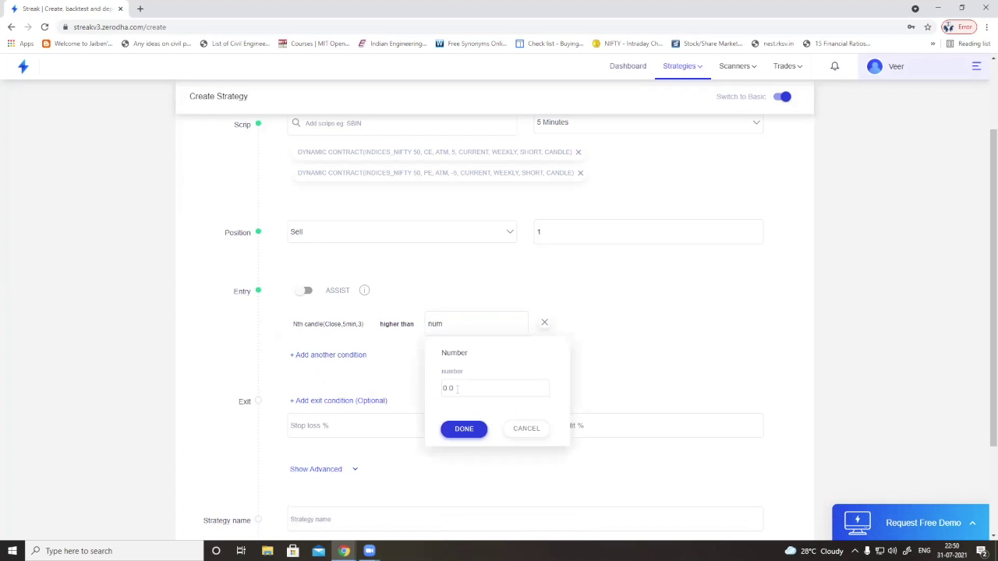
left_click(470, 429)
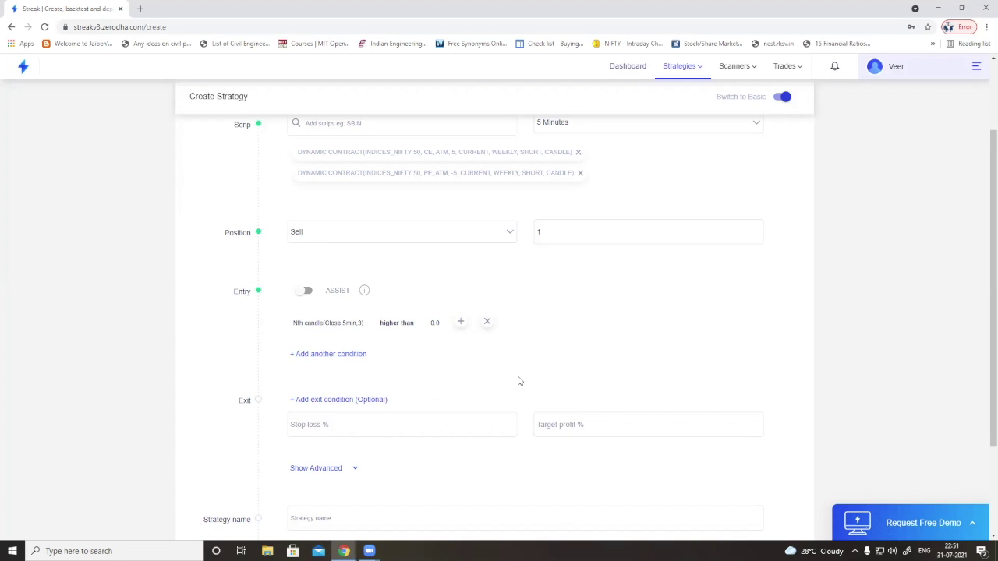
Step: Add an exit condition to the strategy and choose the Nth candle indicator for it
left_click(326, 403)
left_click(326, 421)
type("n")
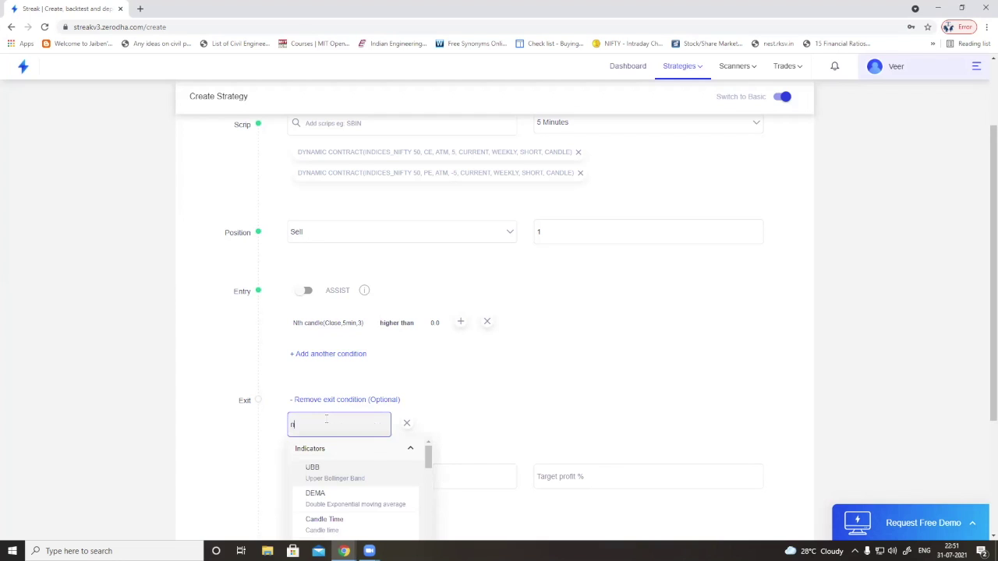
type("th")
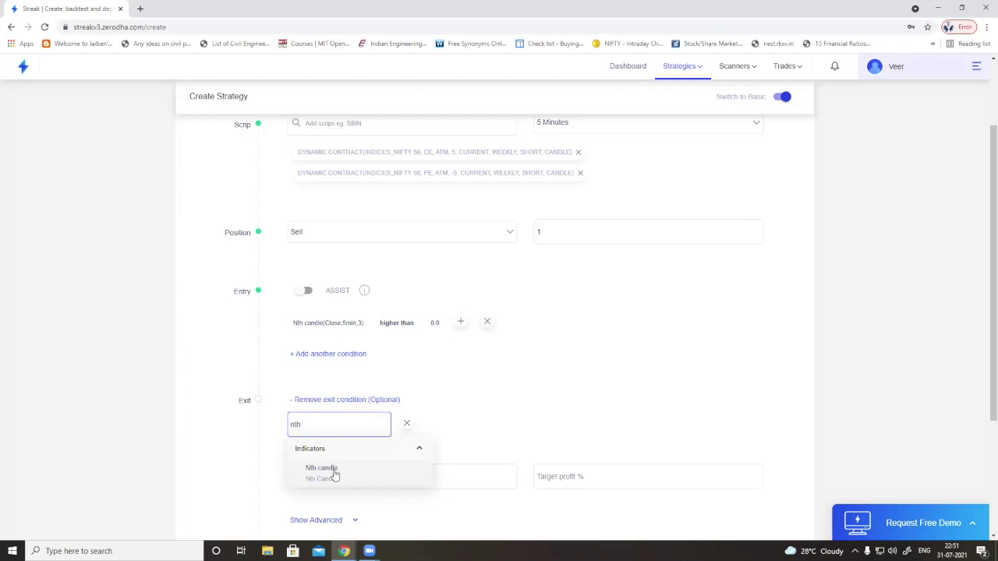
left_click(334, 472)
Step: Configure the exit condition's Nth candle indicator with field Close, range 5min and num 72
scroll(356, 472, "down", 1)
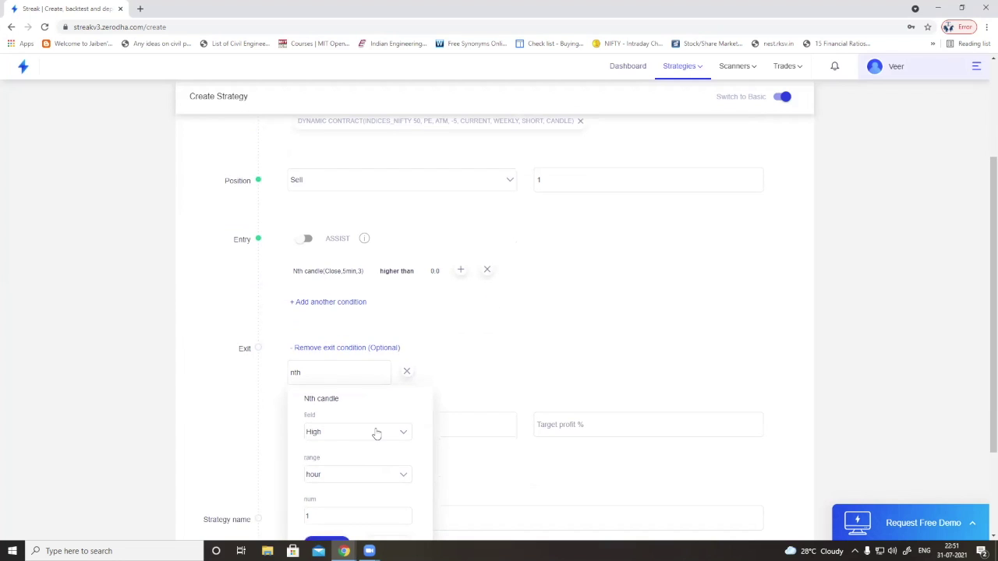
left_click(379, 433)
left_click(328, 527)
left_click(341, 476)
left_click(331, 504)
scroll(340, 436, "down", 1)
left_click(337, 413)
type("2")
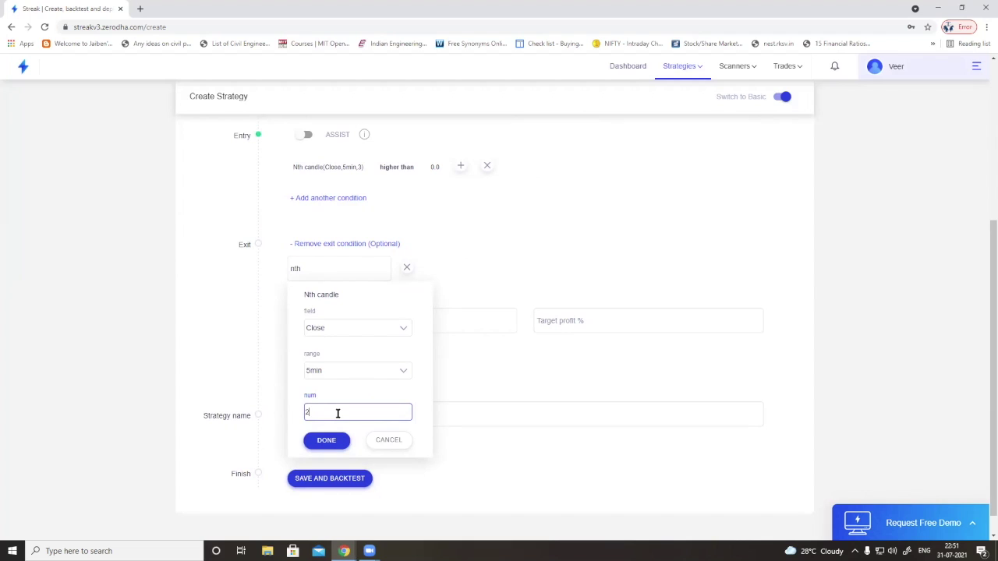
key("BackSpace")
type("72")
left_click(326, 441)
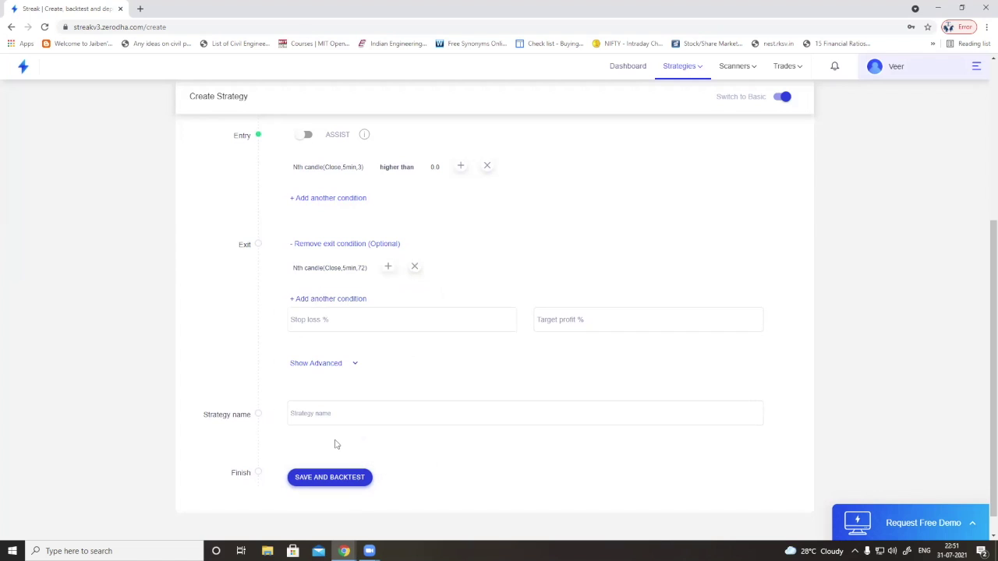
Step: Complete the exit condition so the Nth candle close is higher than the number 0.0
left_click(391, 269)
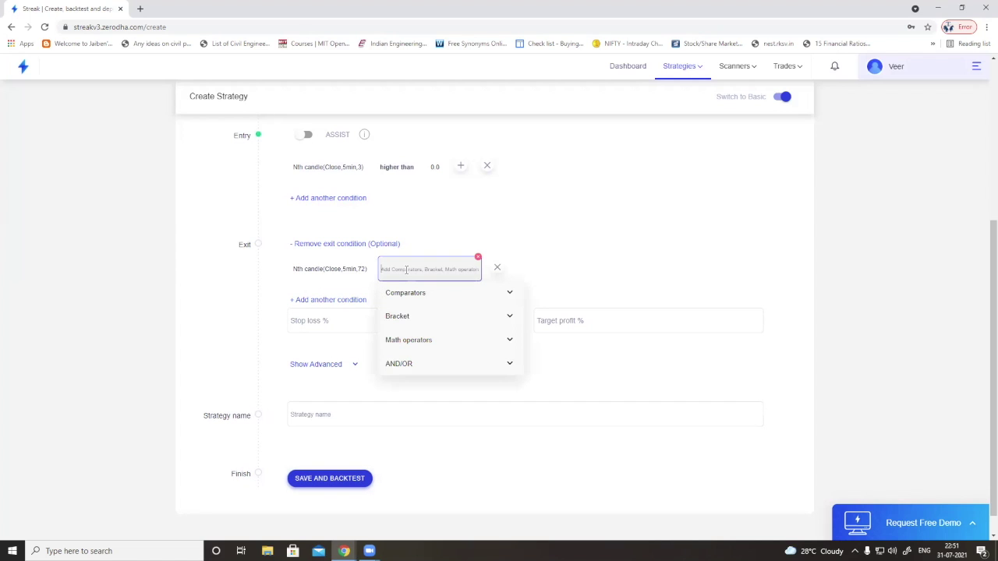
type("hi")
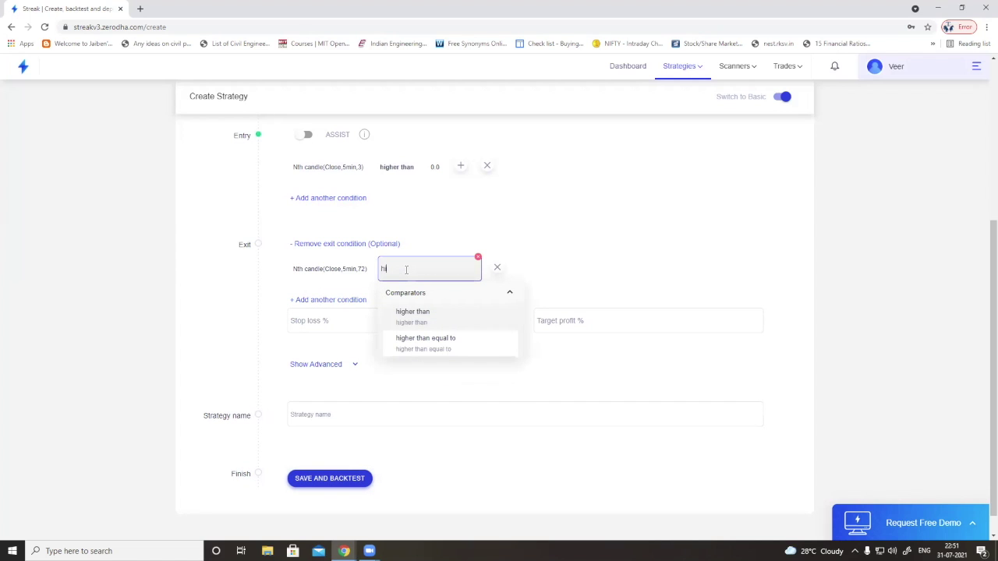
type("gh")
left_click(416, 316)
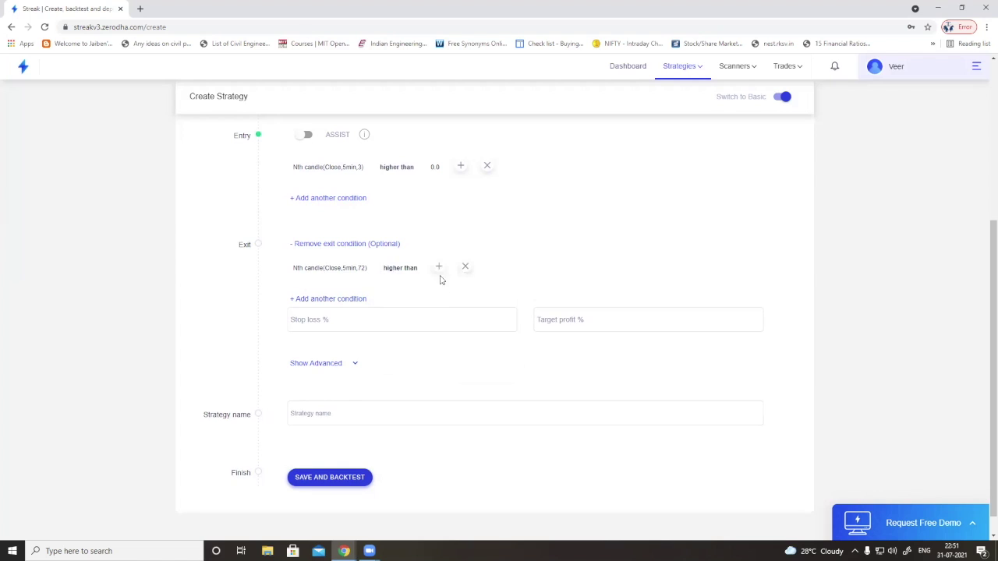
type("num")
left_click(462, 315)
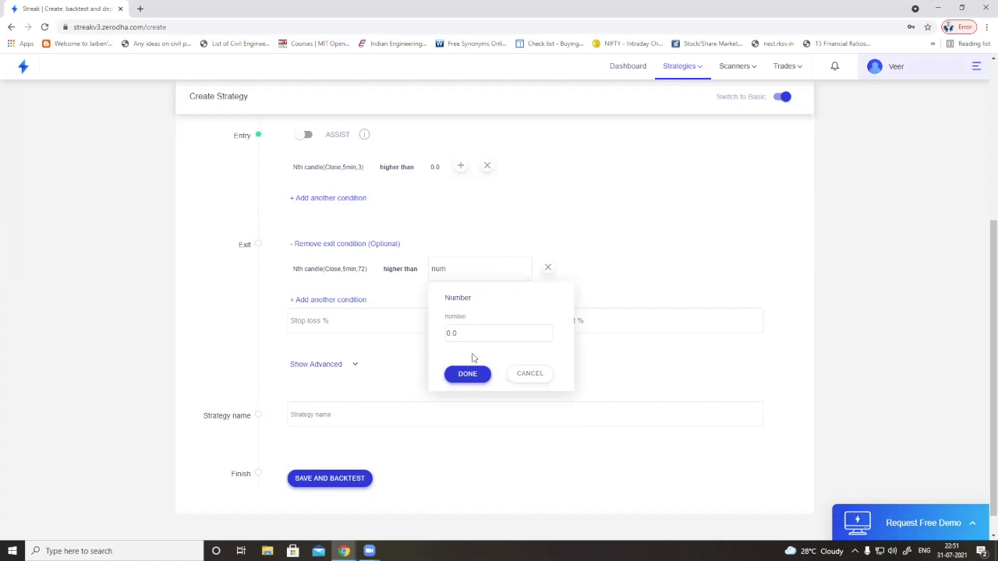
left_click(473, 377)
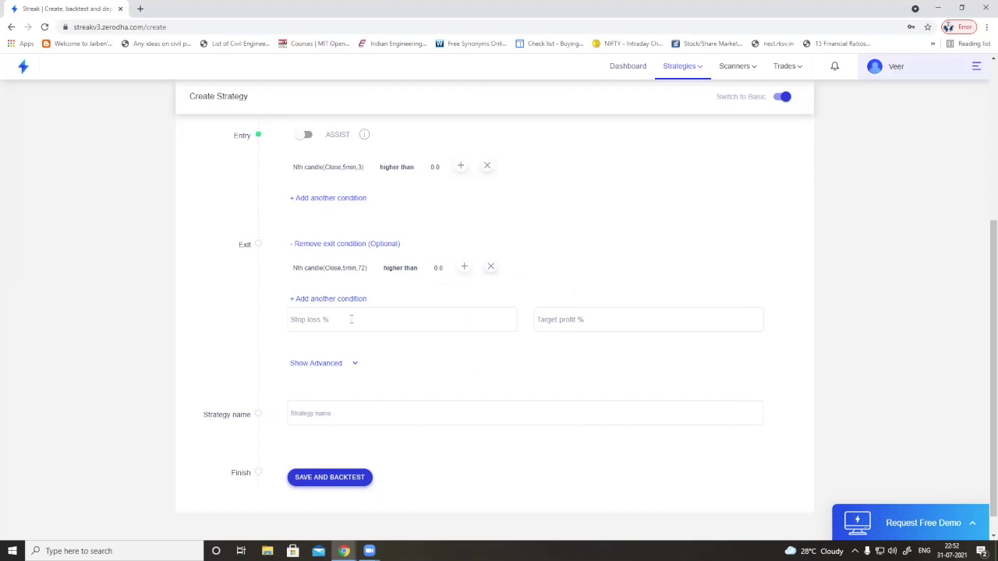
Step: Set the exit's stop loss to 35% and its target profit to 100%
left_click(350, 319)
type("35")
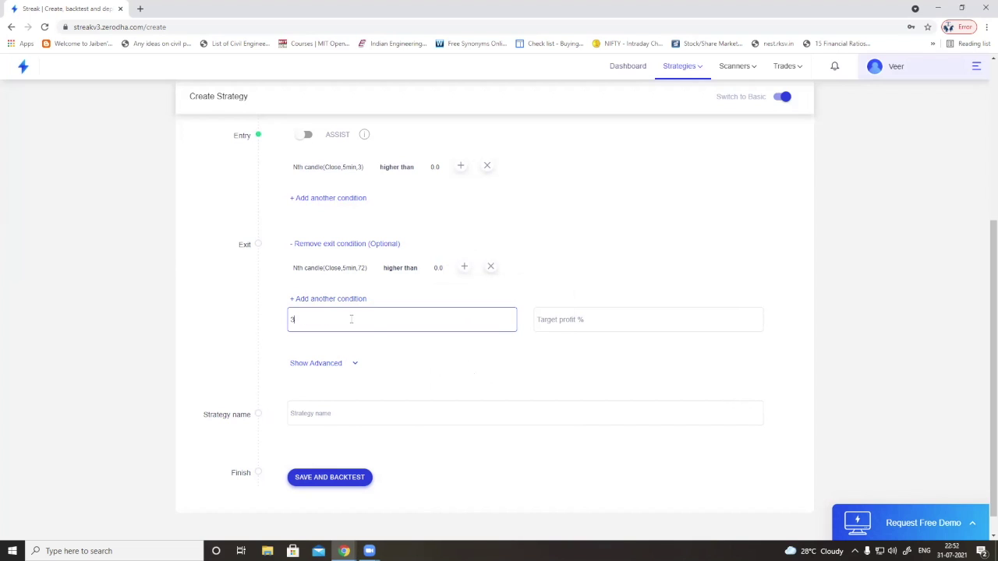
left_click(543, 319)
type("100")
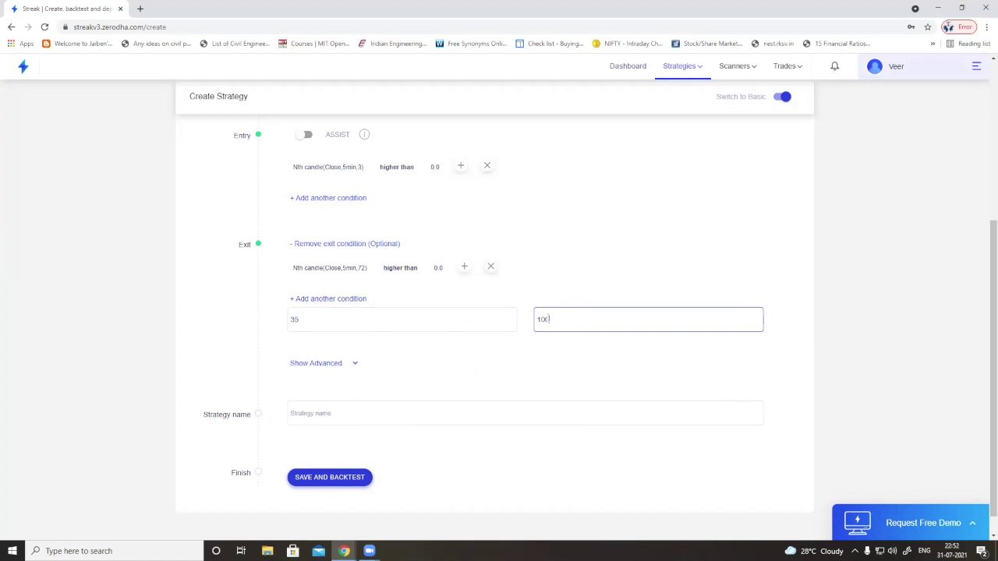
Step: Show the advanced settings, try CNC/NRML as the order type and return it to MIS
left_click(348, 370)
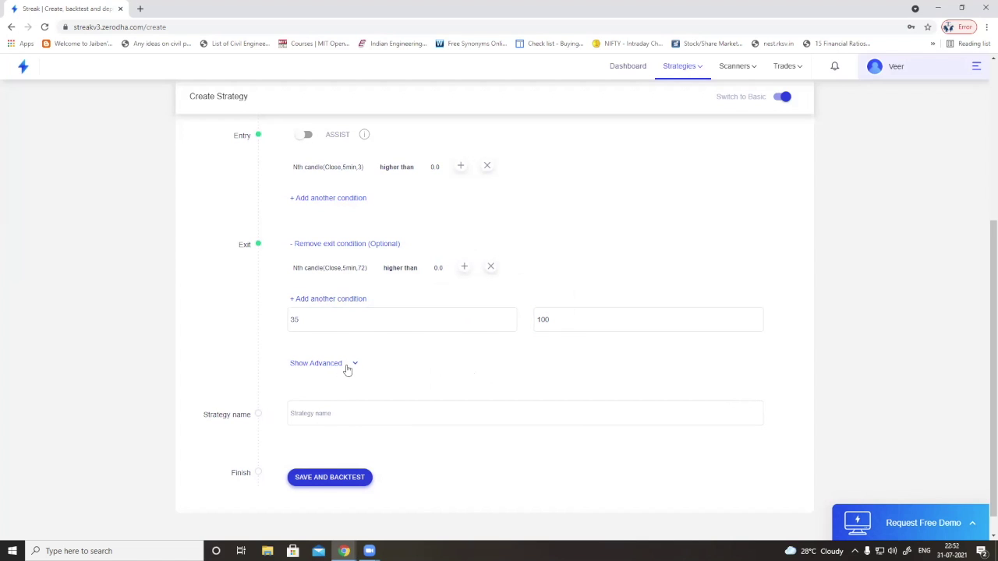
scroll(576, 393, "down", 2)
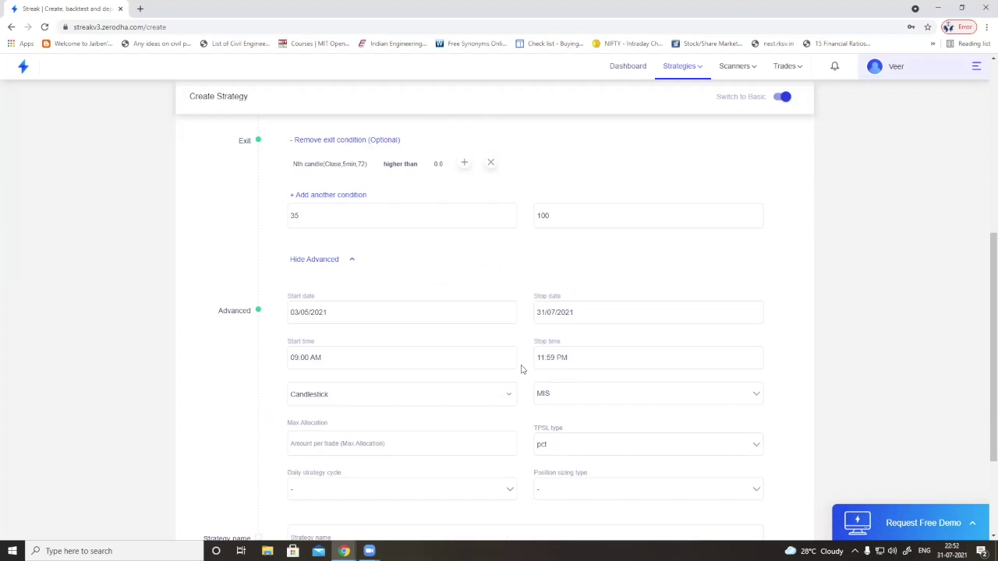
left_click(591, 402)
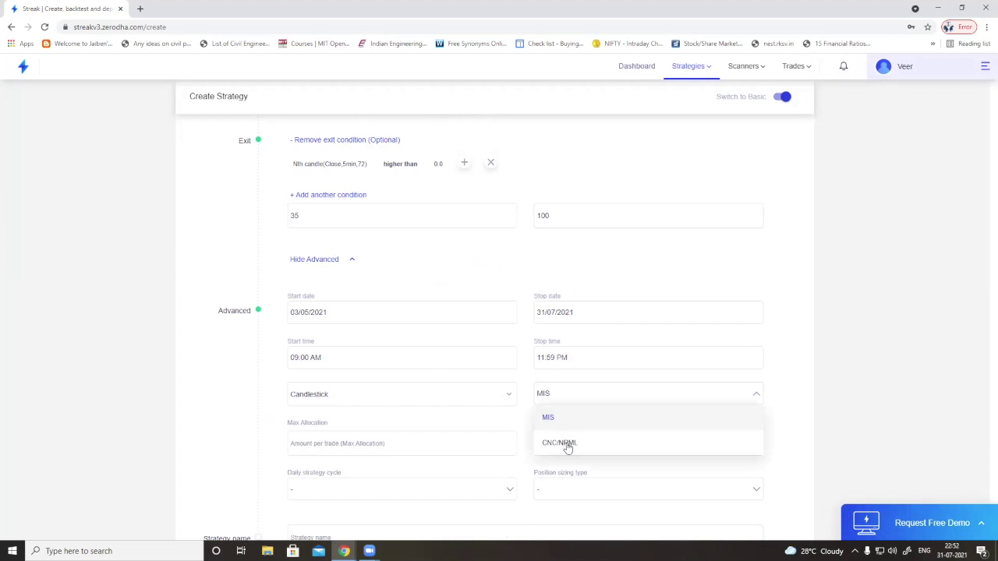
left_click(568, 443)
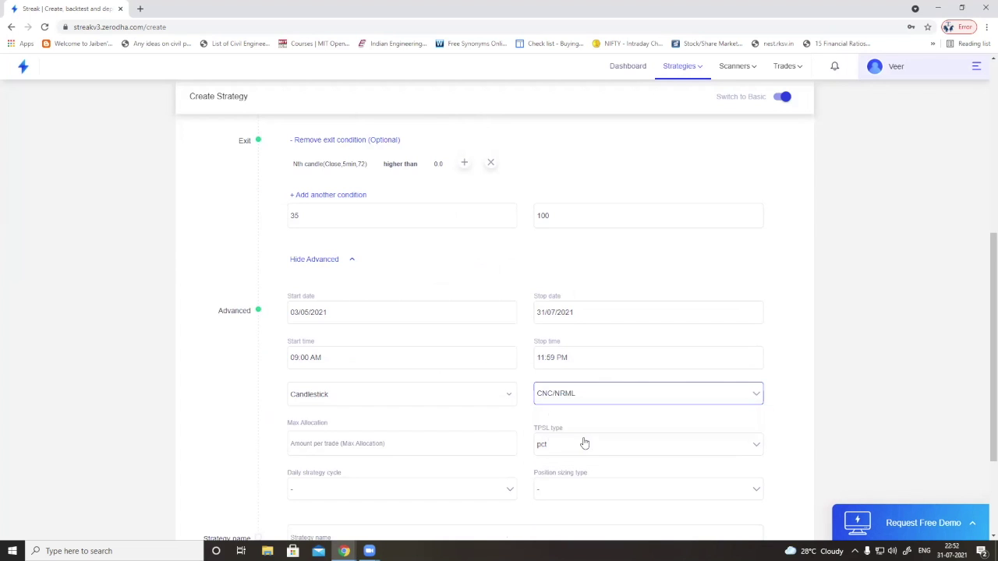
left_click(592, 398)
left_click(547, 418)
Step: Name the strategy "short strangle", then save it and run the backtest
scroll(382, 470, "down", 1)
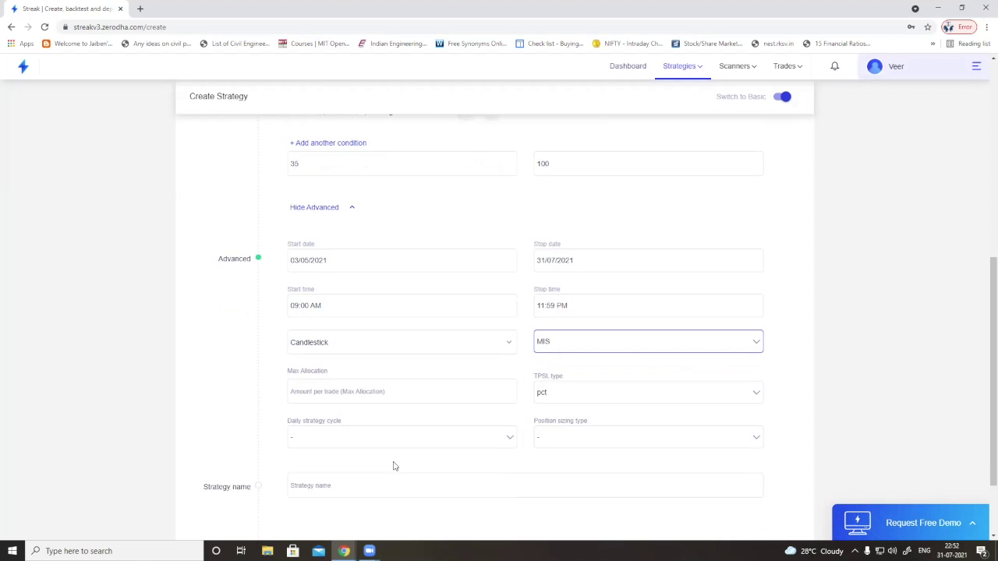
left_click(337, 484)
type("s")
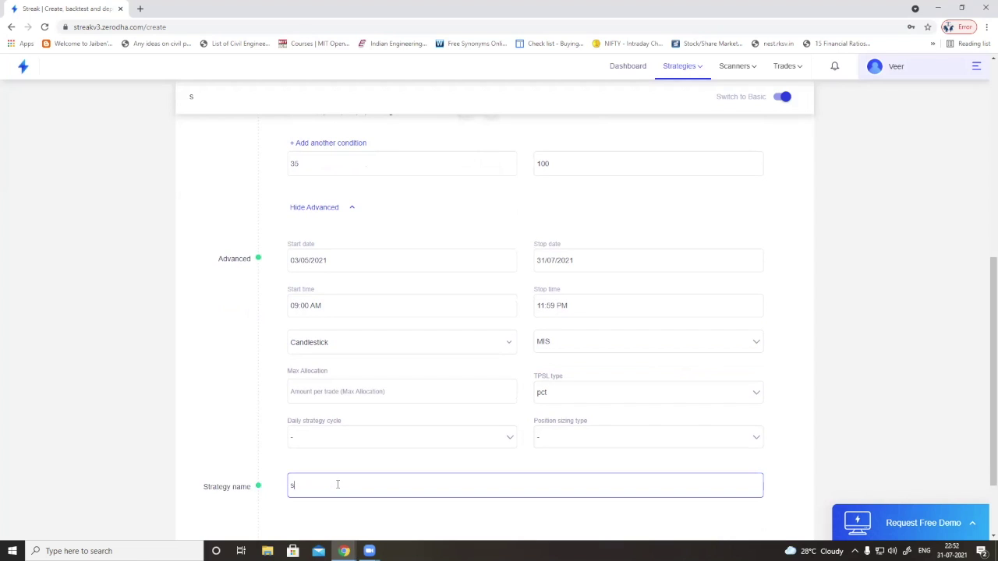
type("hort strangle")
scroll(374, 398, "down", 2)
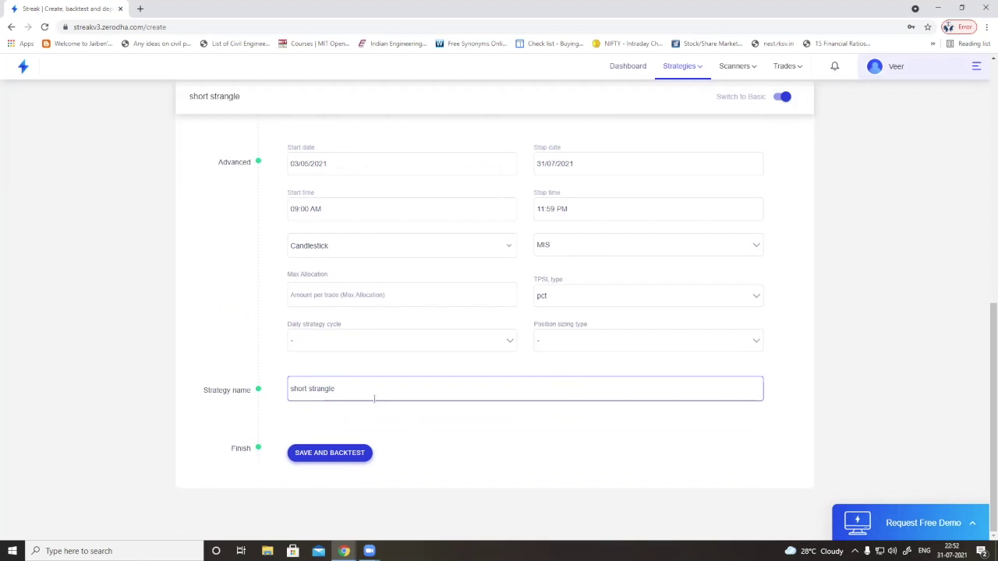
left_click(335, 453)
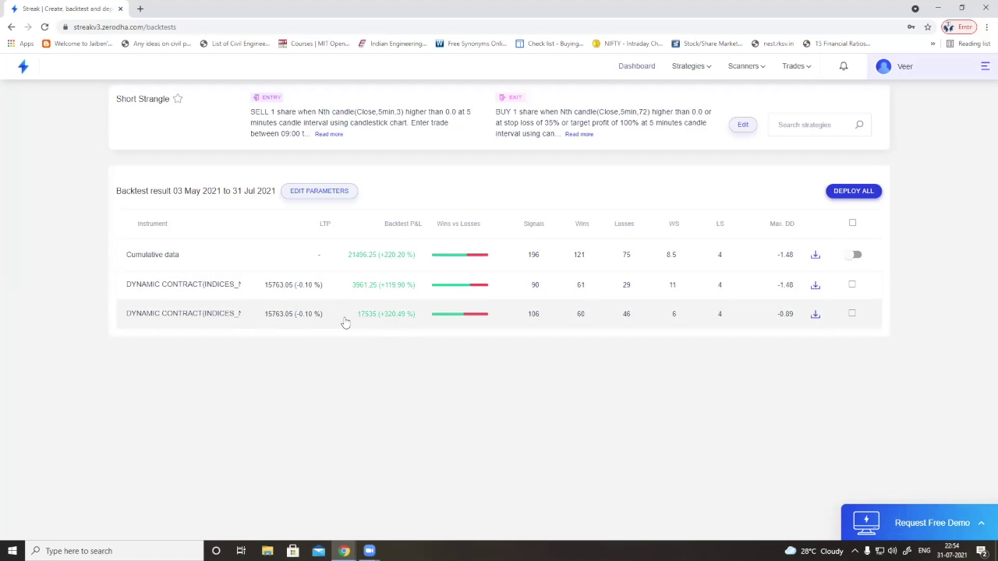
Step: Expand the second dynamic contract's backtest result and review its transaction details
left_click(386, 314)
scroll(413, 319, "down", 1)
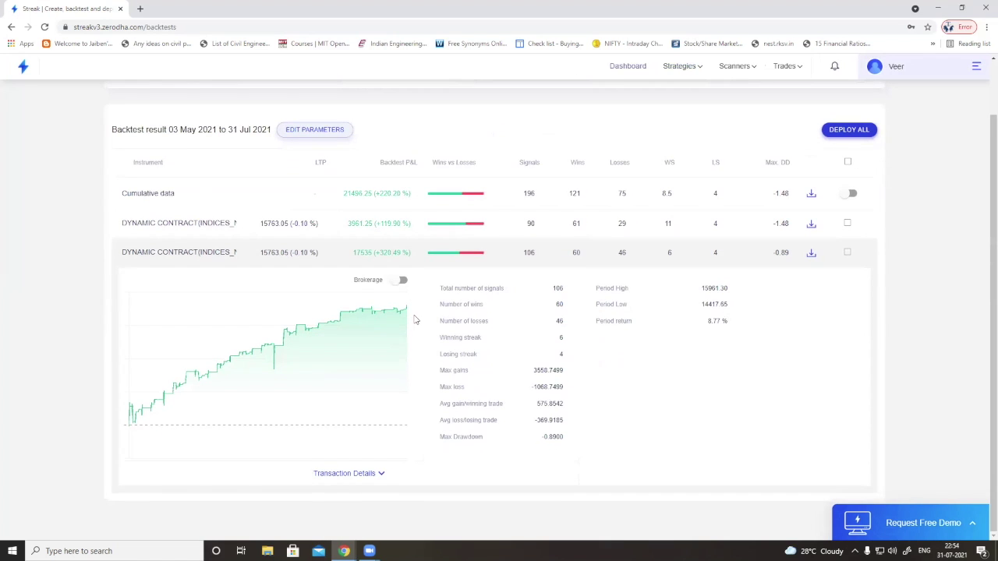
left_click(380, 473)
scroll(413, 468, "down", 3)
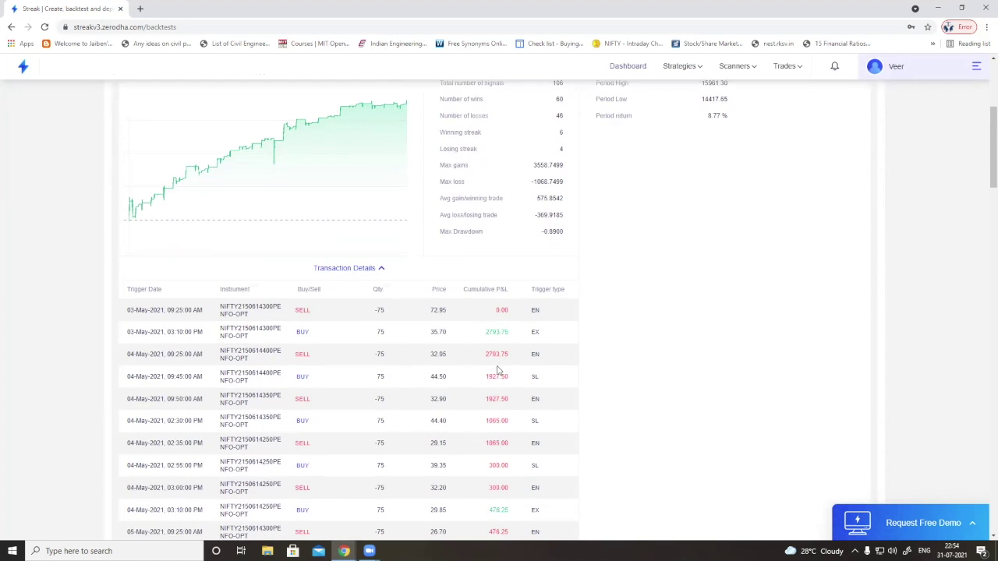
scroll(496, 367, "down", 2)
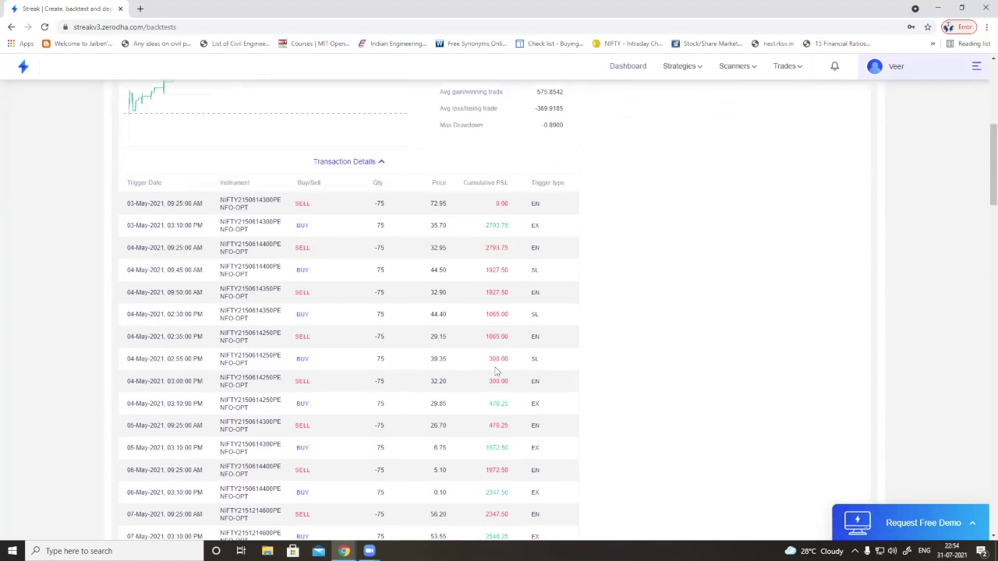
scroll(482, 209, "up", 1)
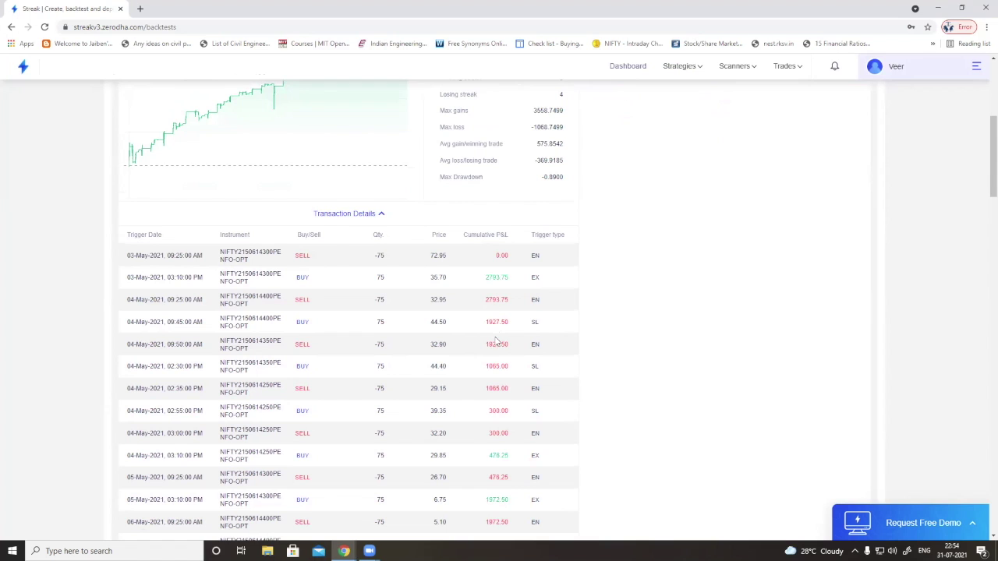
Step: Compare the second dynamic contract's backtest P&L with and without brokerage
scroll(505, 359, "up", 5)
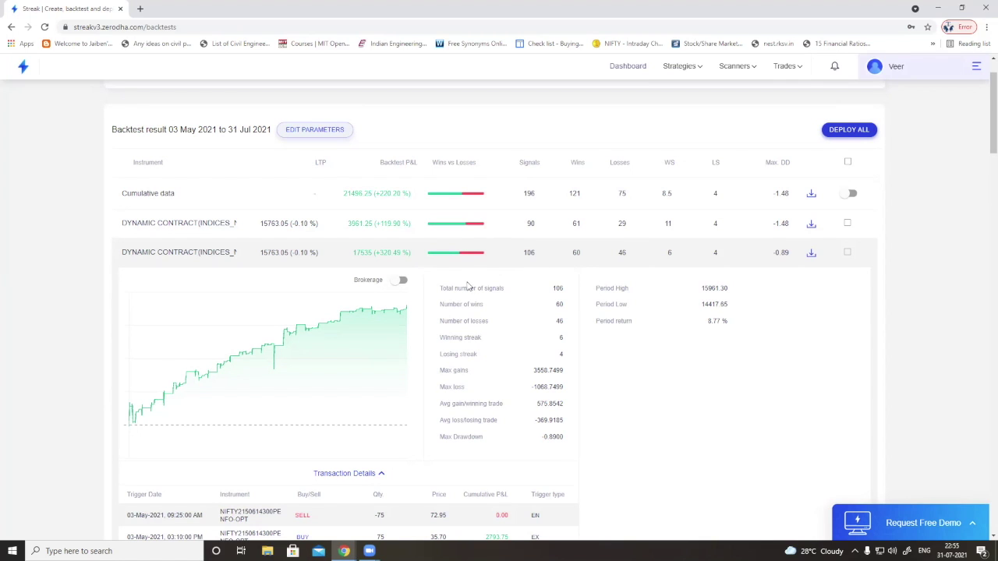
left_click(402, 281)
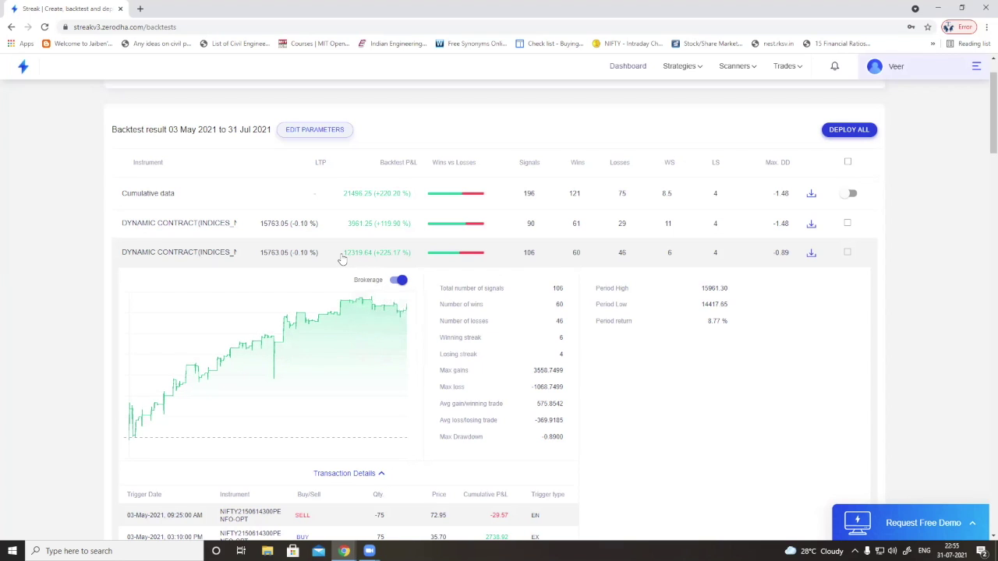
left_click(396, 281)
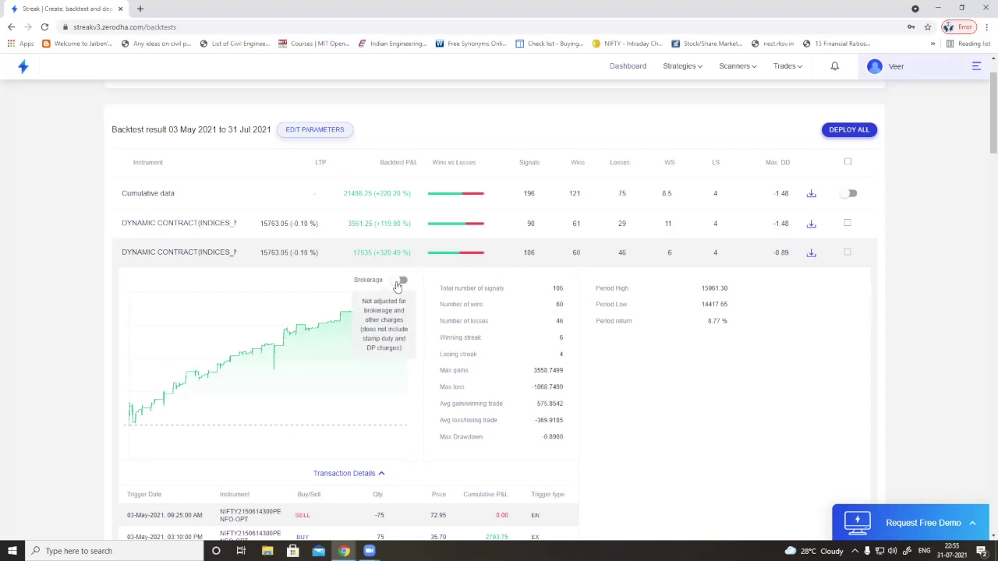
left_click(398, 279)
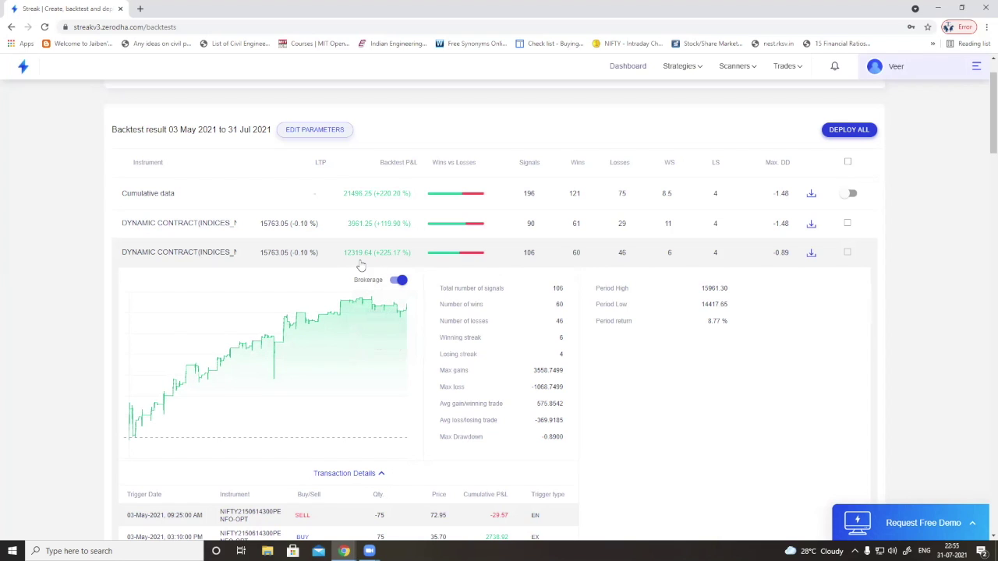
left_click(398, 281)
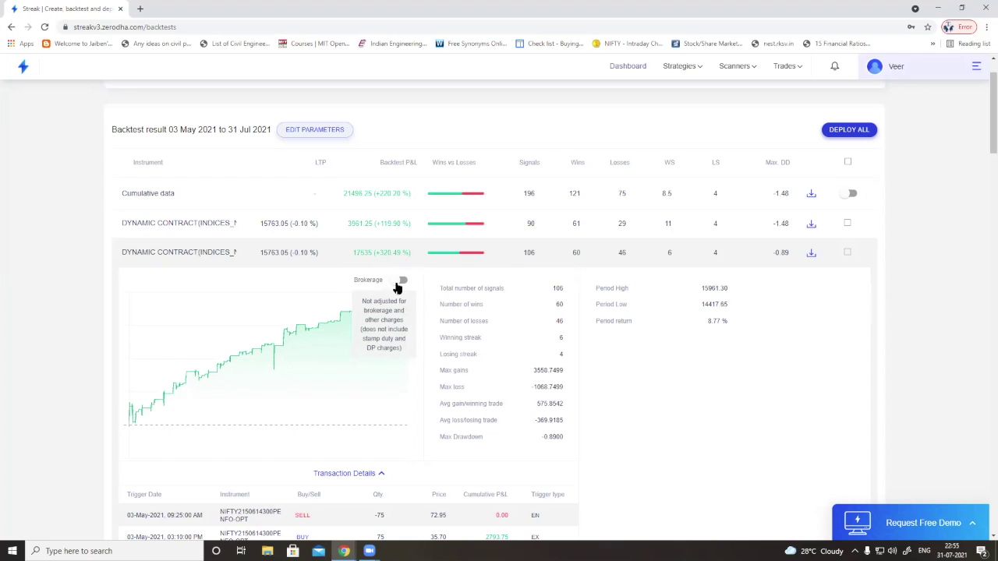
scroll(538, 303, "up", 1)
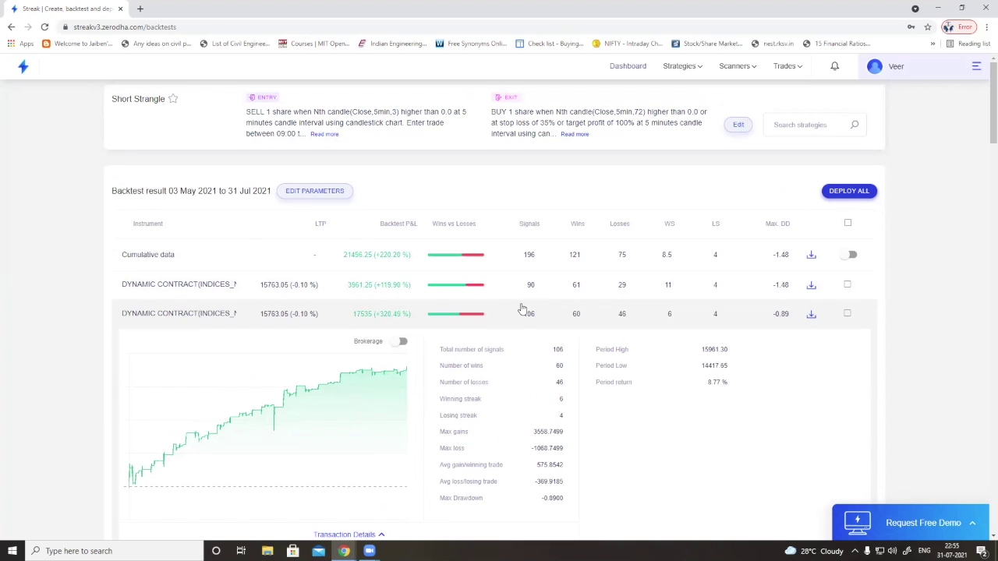
mouse_move(401, 343)
left_click(401, 343)
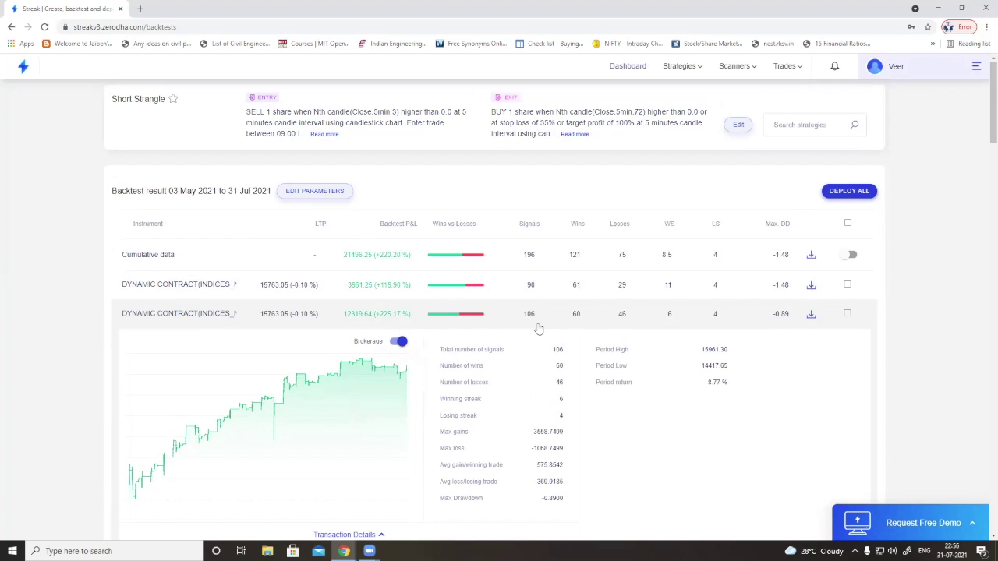
left_click(396, 345)
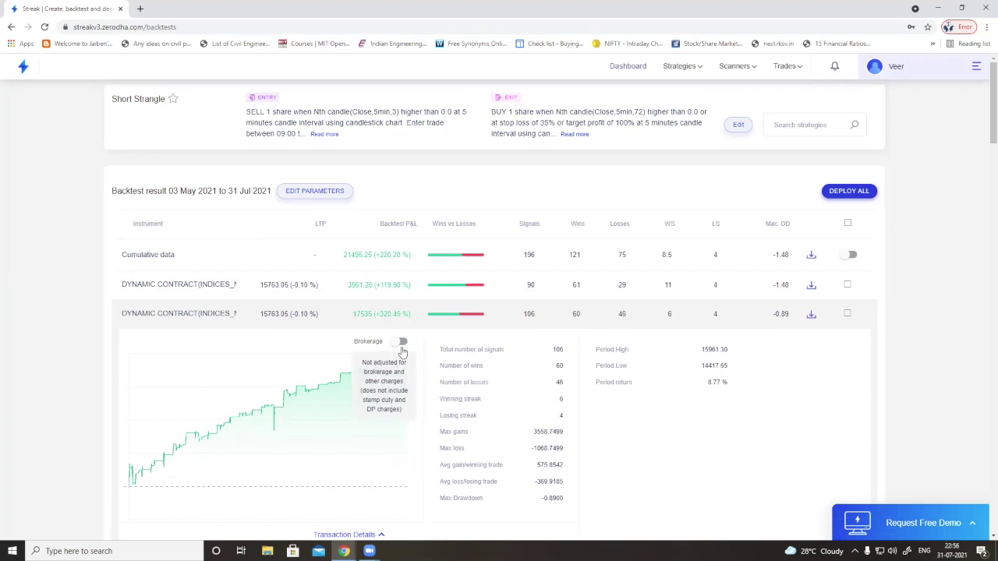
scroll(405, 360, "down", 1)
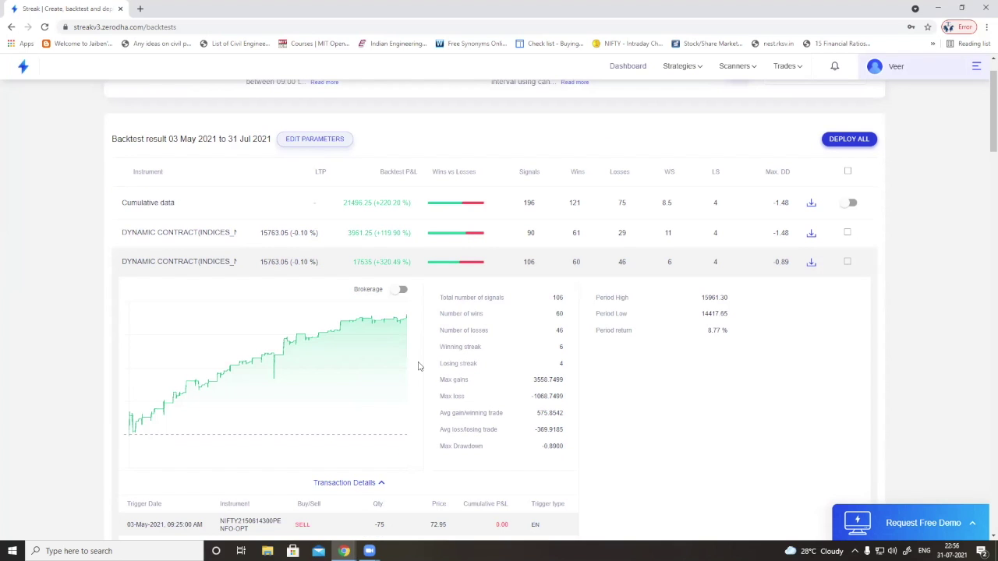